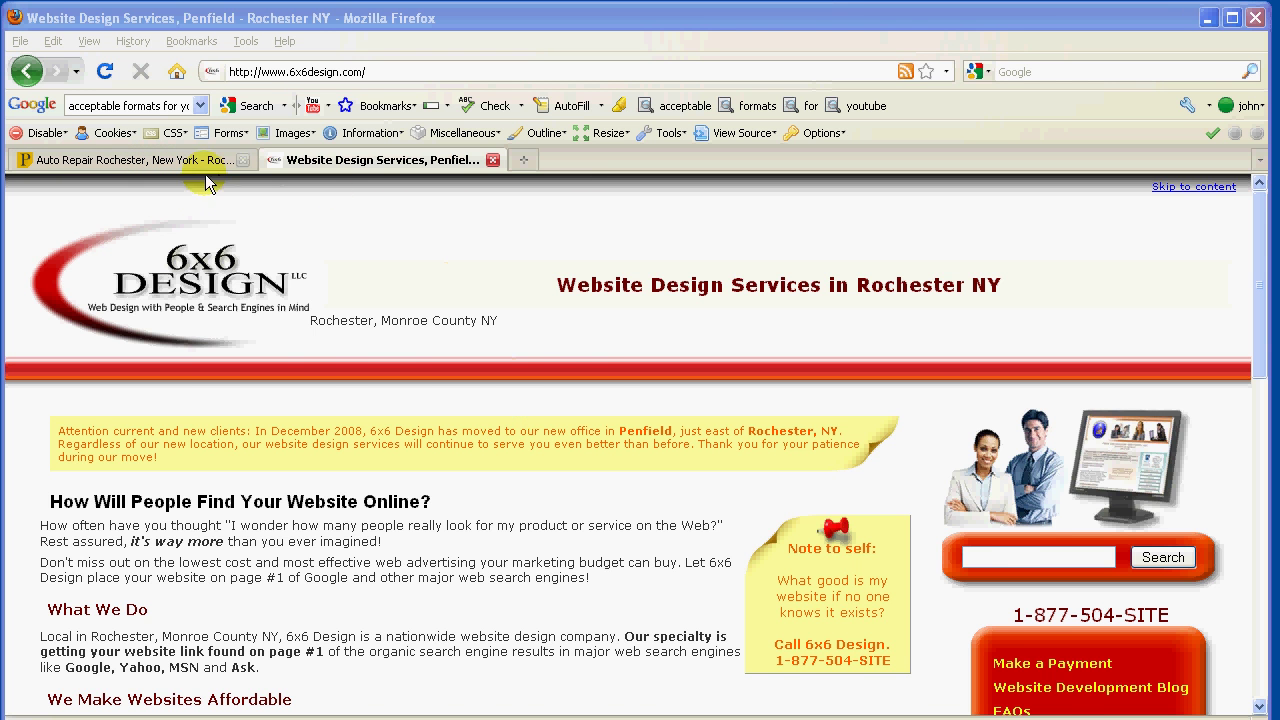
Switch to the auto repair website, look over its home page, and open the log-in page from its Management section
left_click(175, 160)
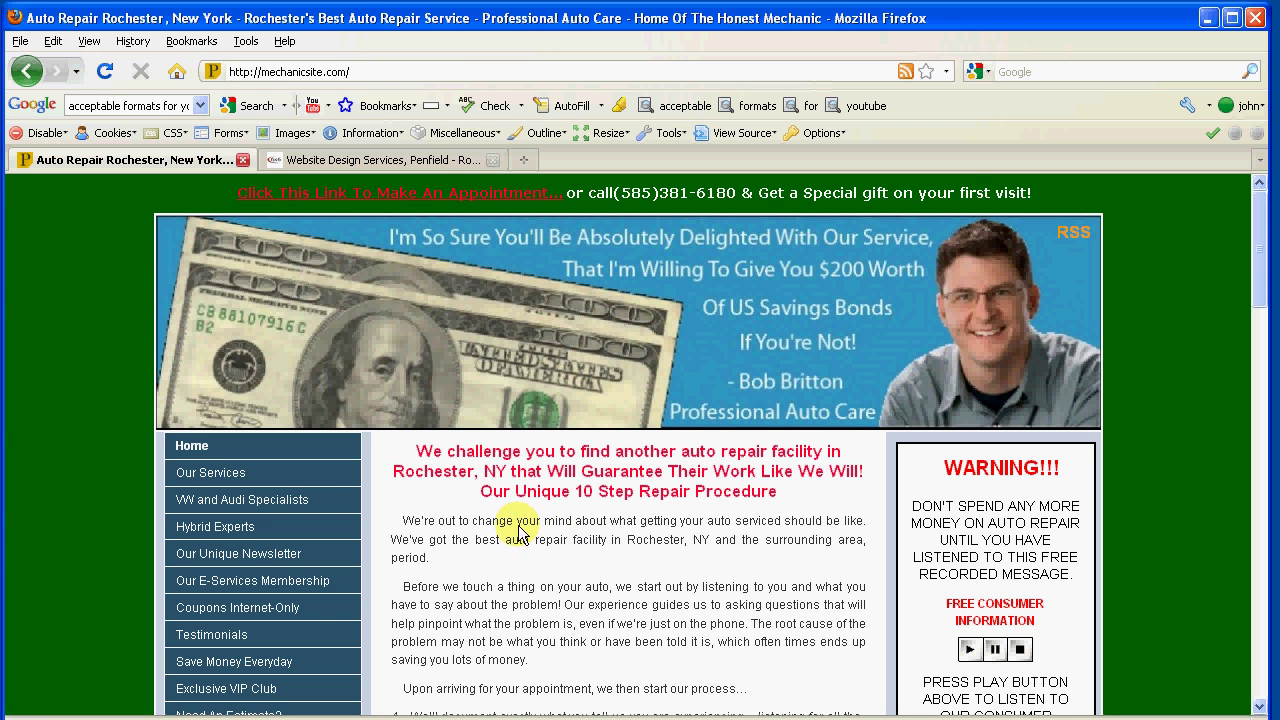
left_click_drag(519, 520, 650, 622)
left_click(650, 569)
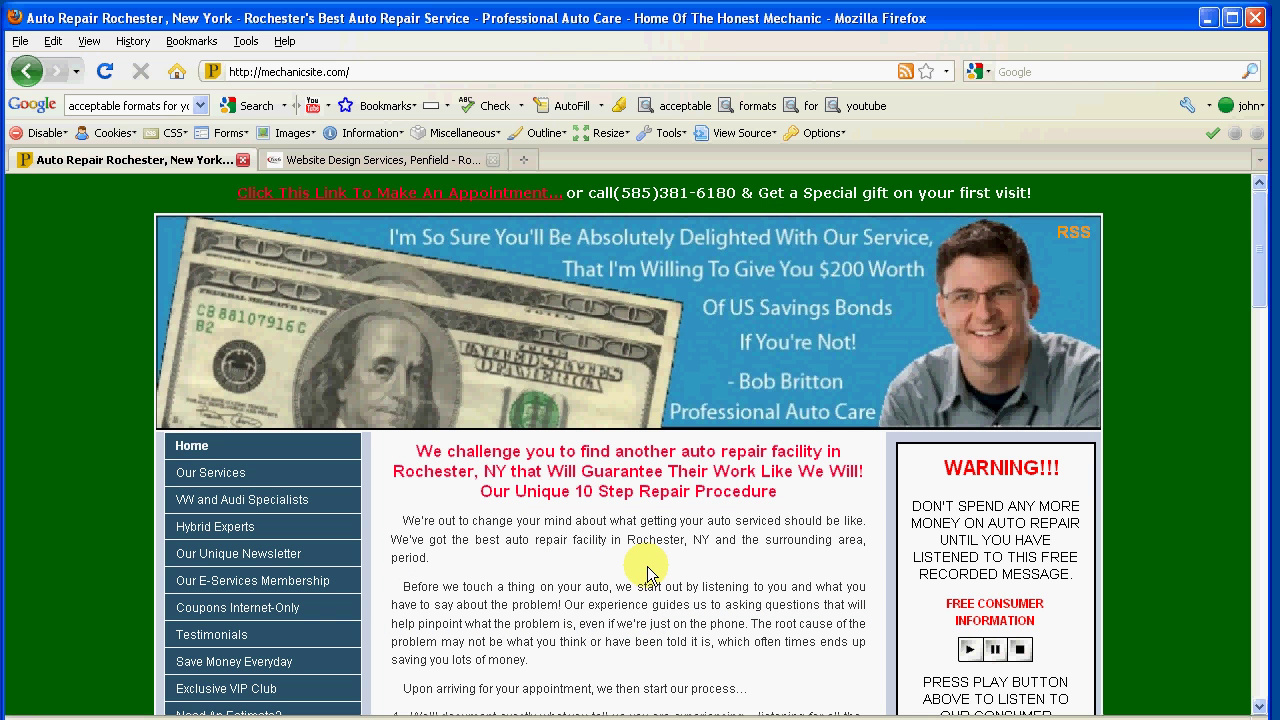
left_click_drag(580, 472, 613, 541)
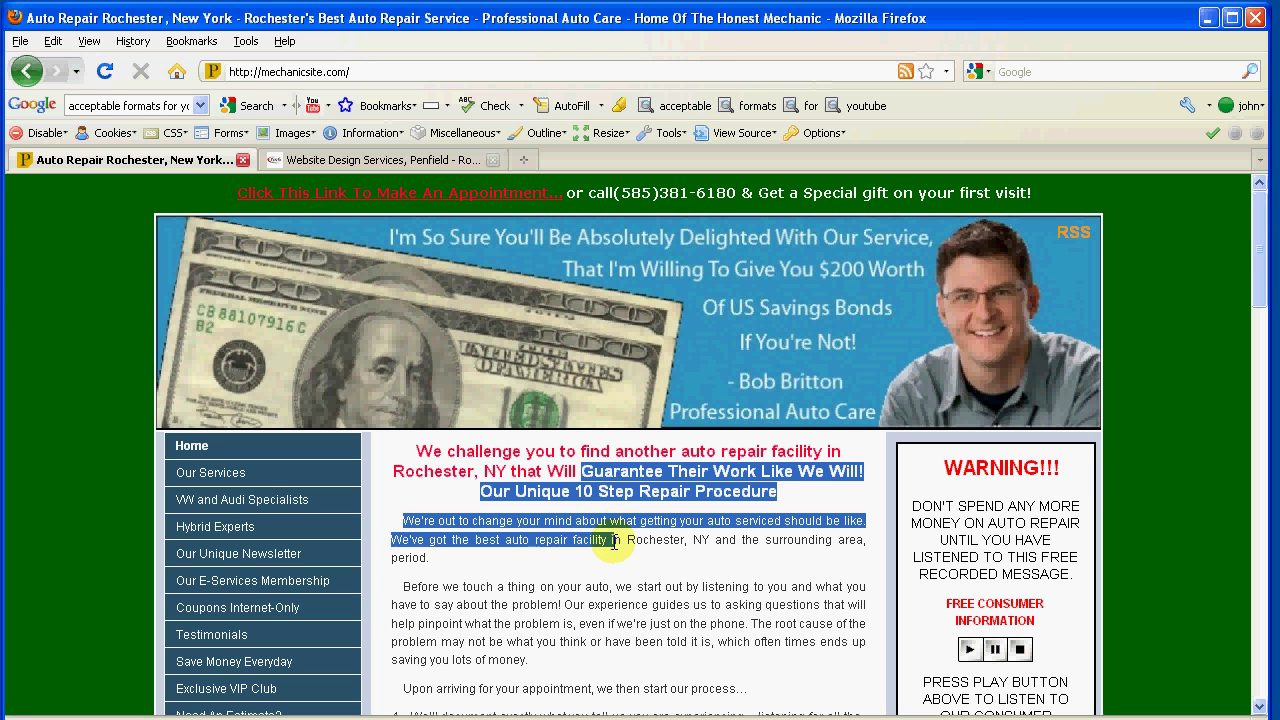
left_click(613, 560)
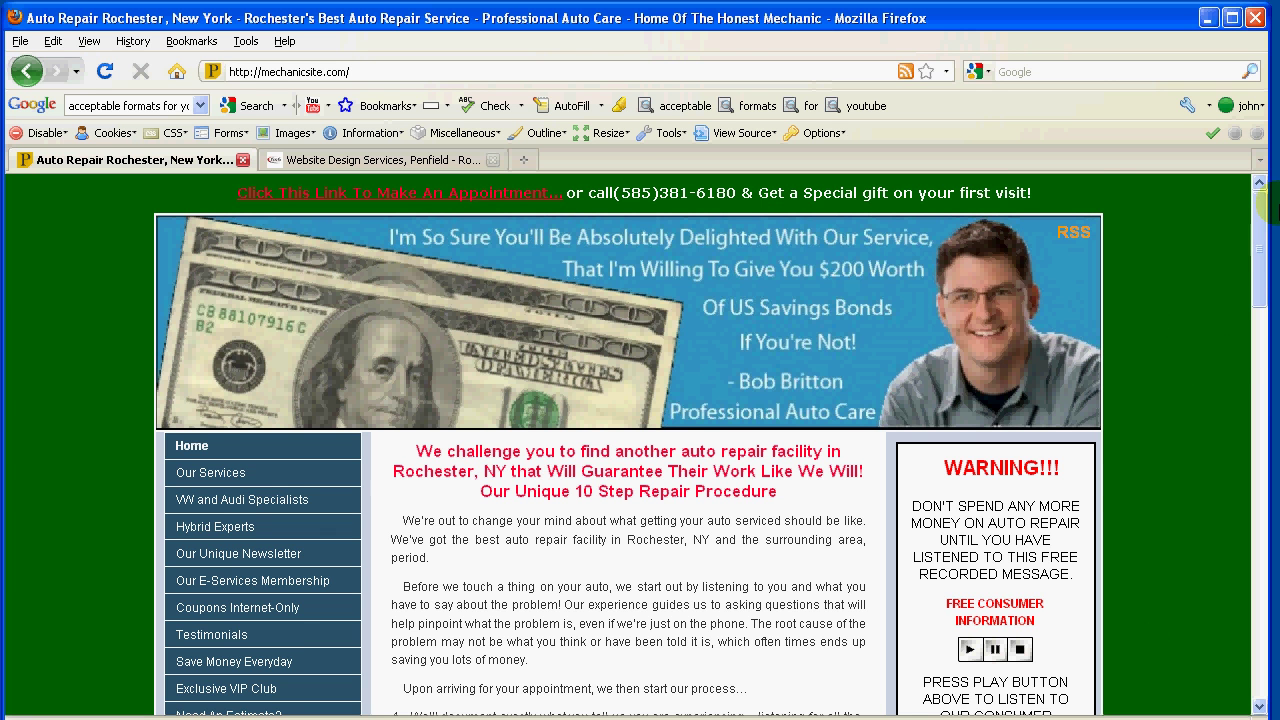
scroll(1262, 230, "down", 1)
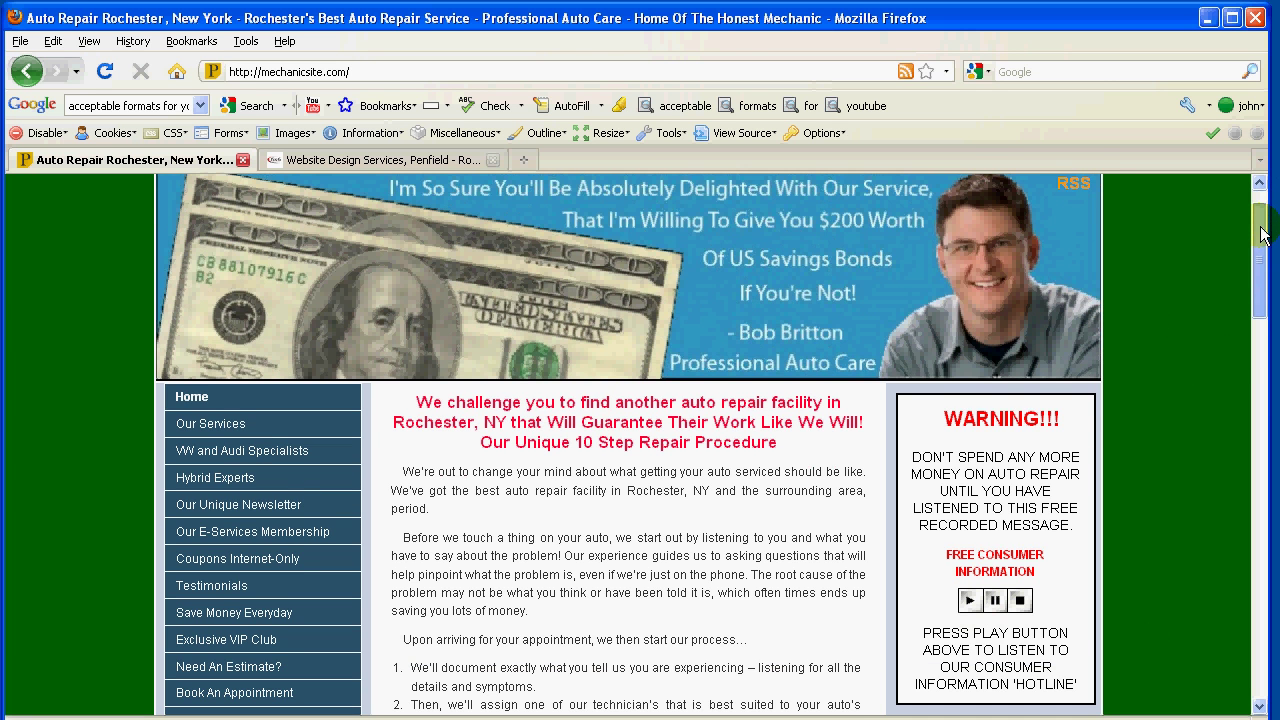
left_click_drag(1262, 232, 1263, 550)
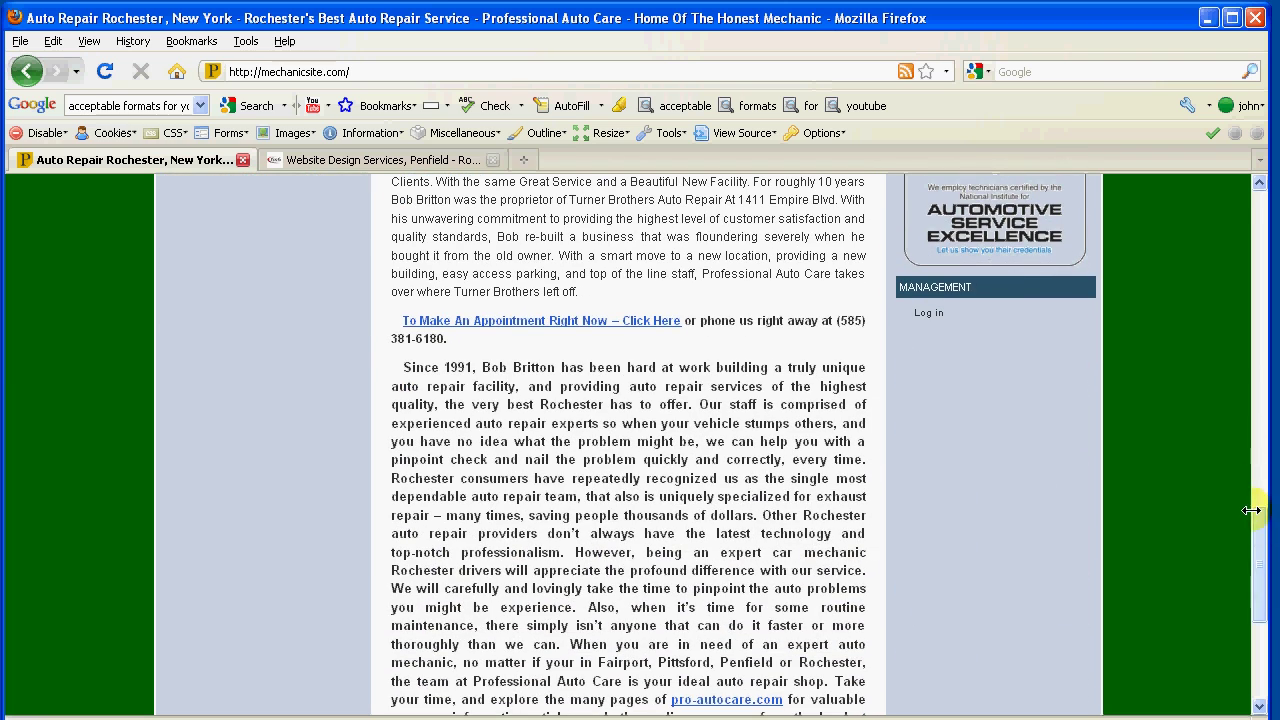
left_click(927, 318)
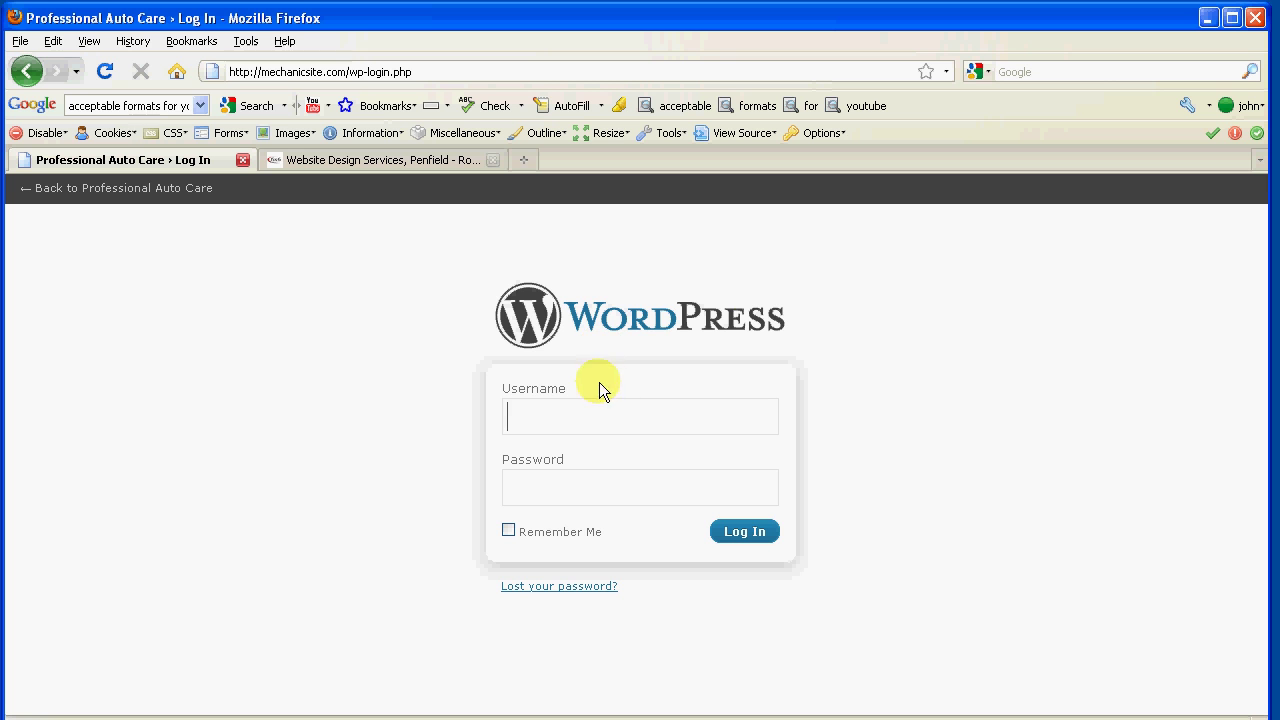
Log in to WordPress with the username manager and the account password, with Remember Me enabled
left_click(522, 409)
left_click(545, 501)
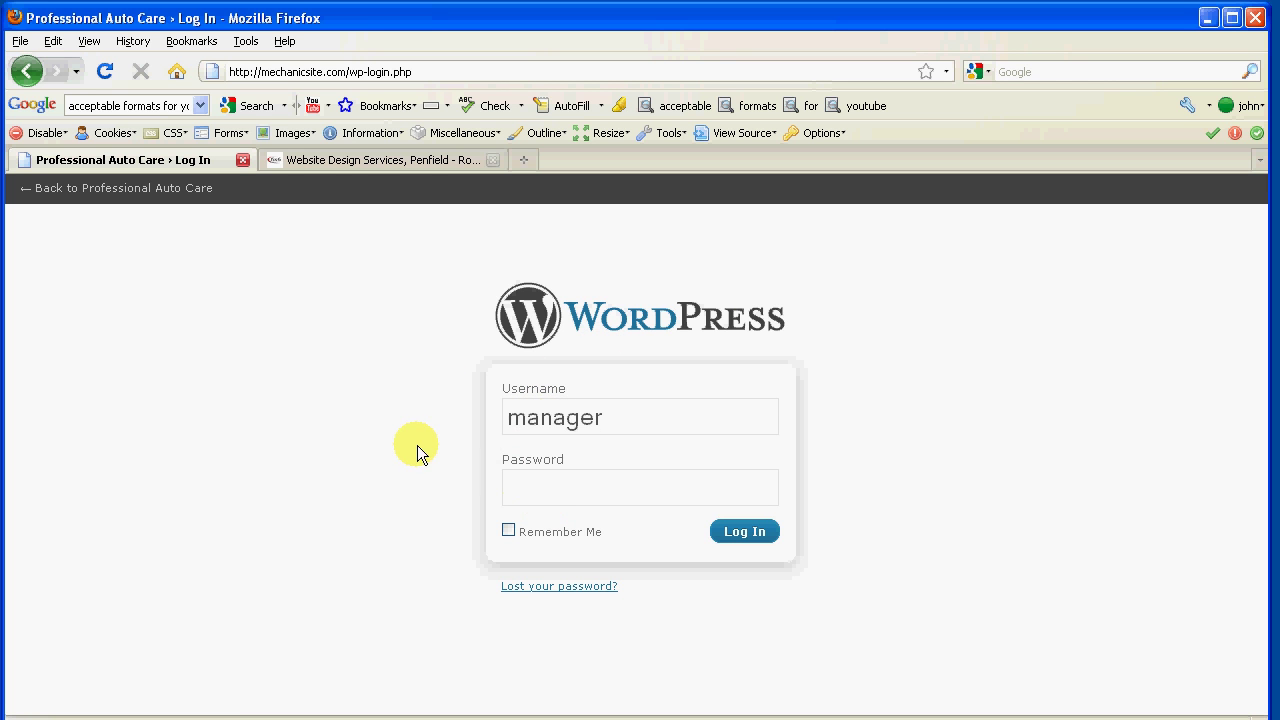
left_click(552, 488)
type("•••••••••••")
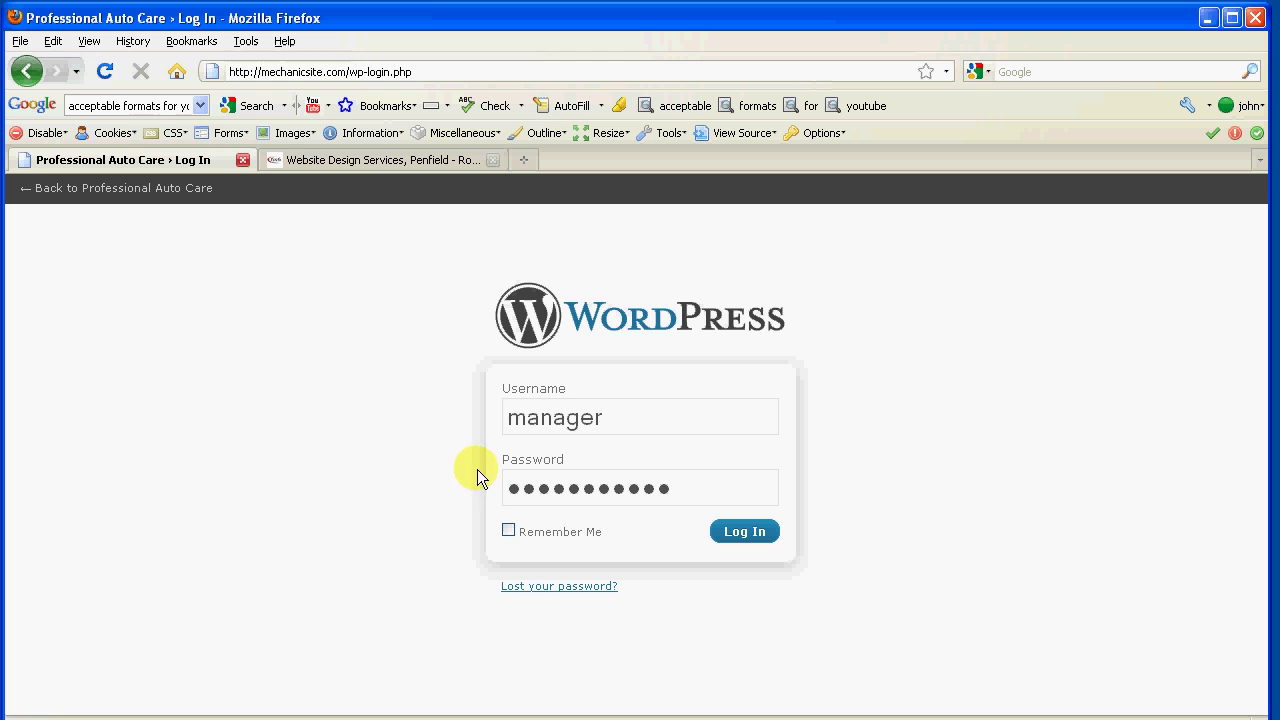
left_click(508, 531)
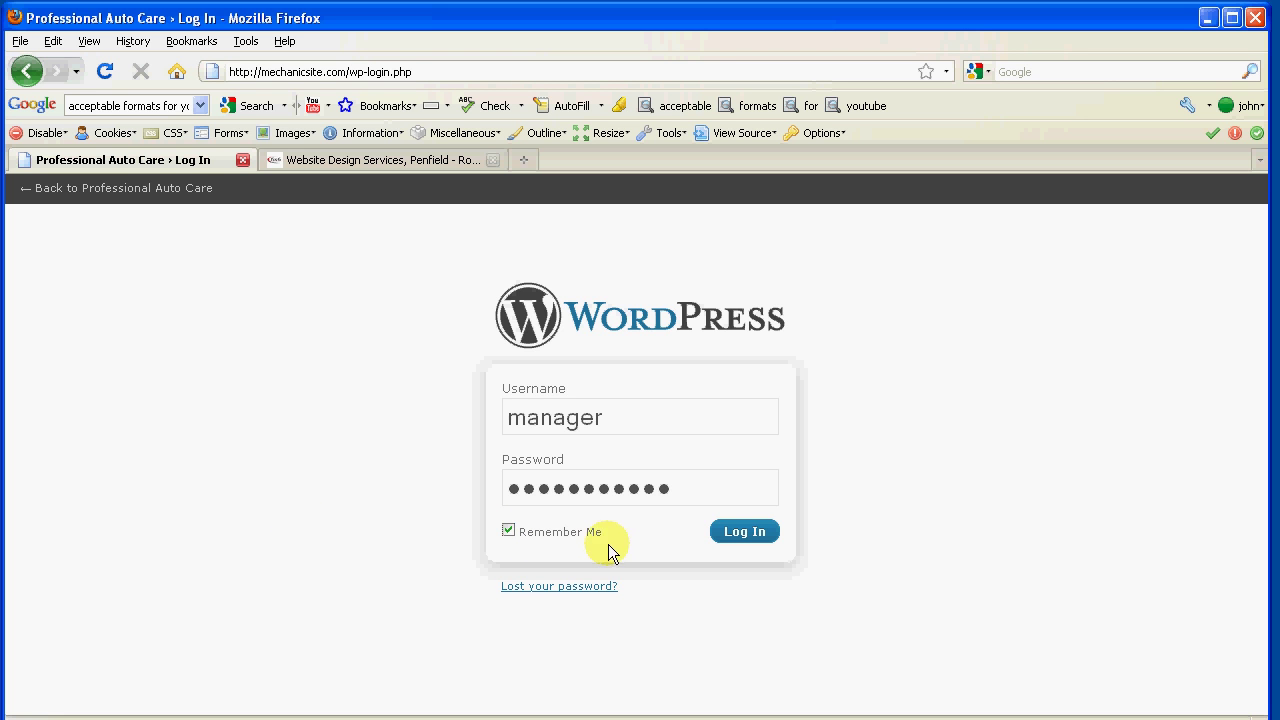
left_click(540, 588)
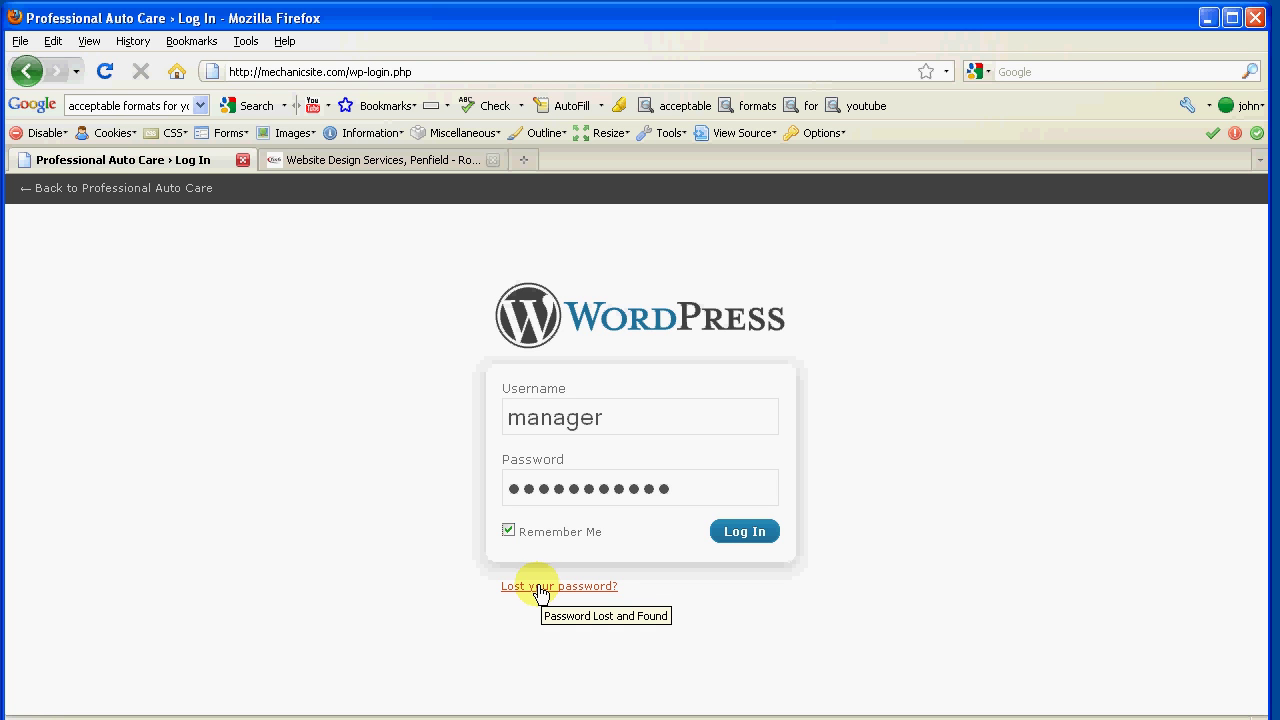
left_click(744, 537)
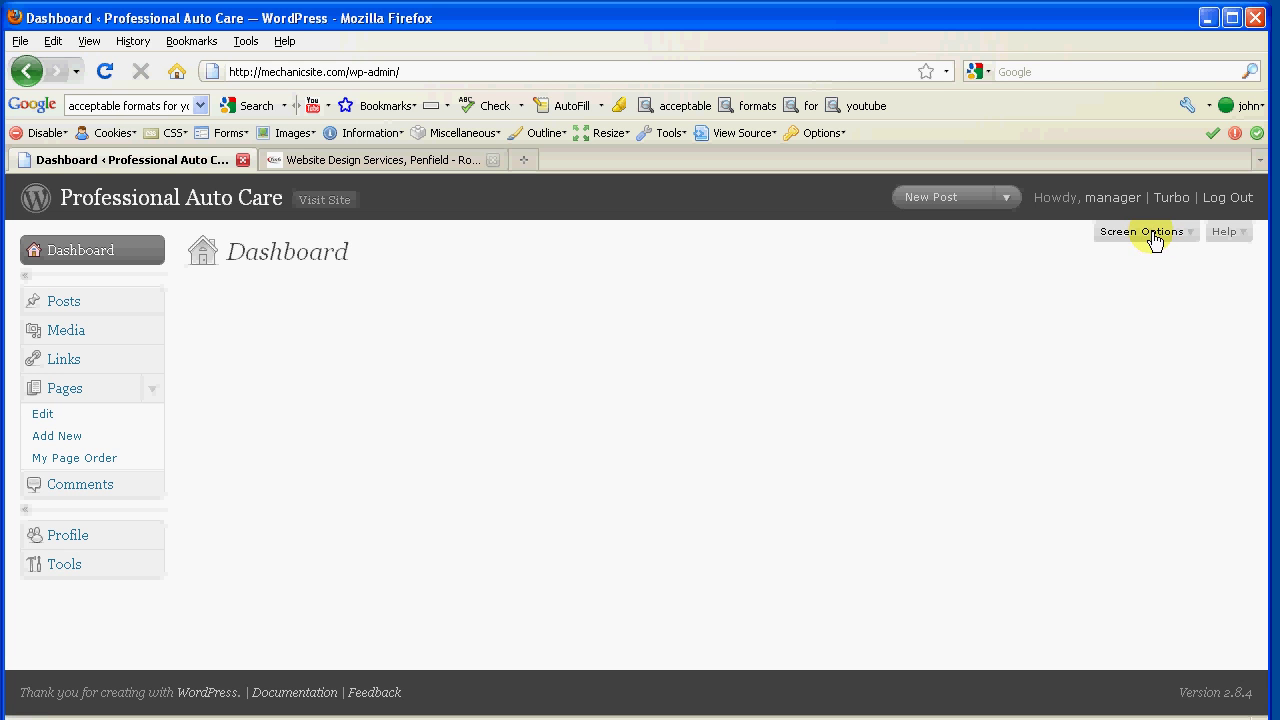
Show the Right Now box on the dashboard through the screen options, and hide it again
left_click(1153, 235)
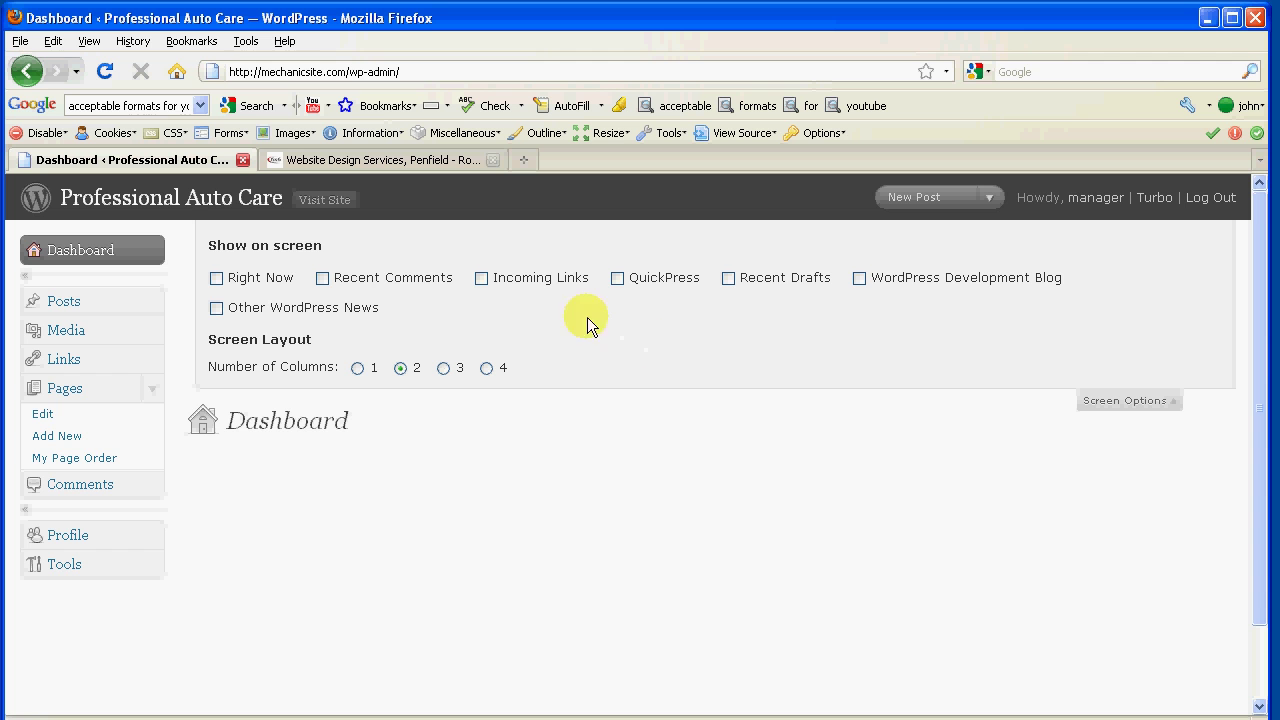
left_click(217, 279)
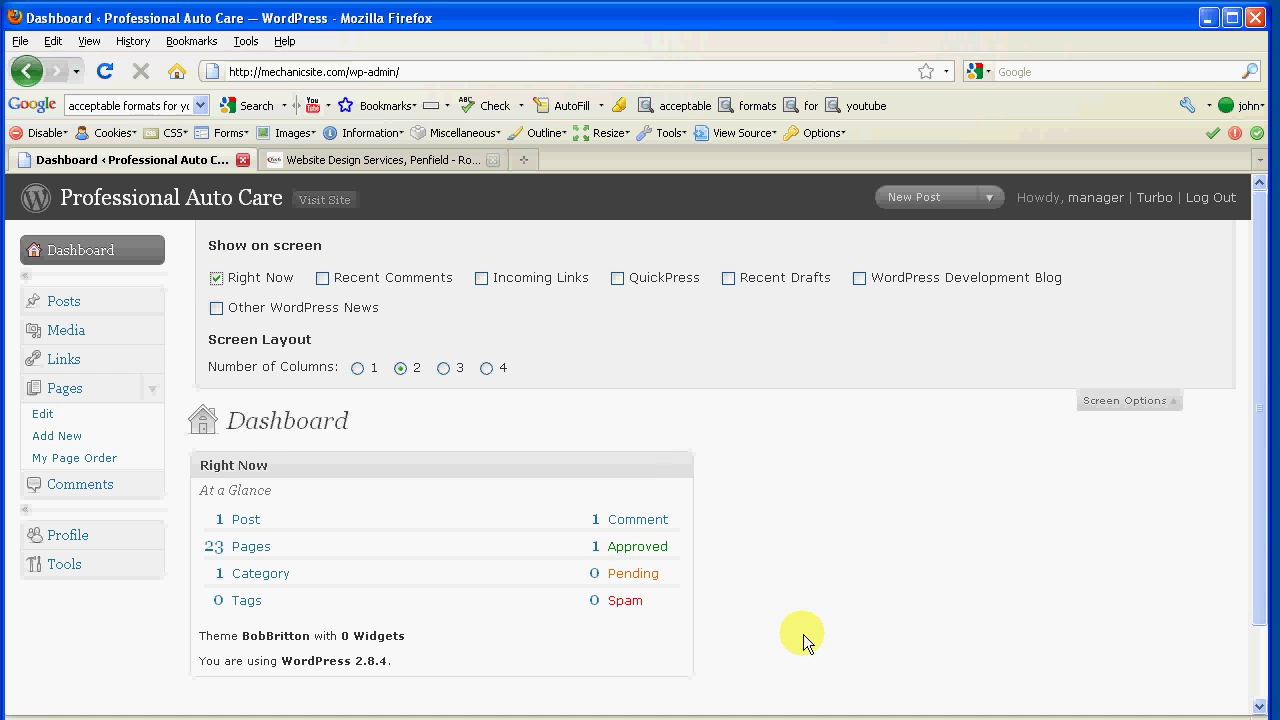
left_click(216, 278)
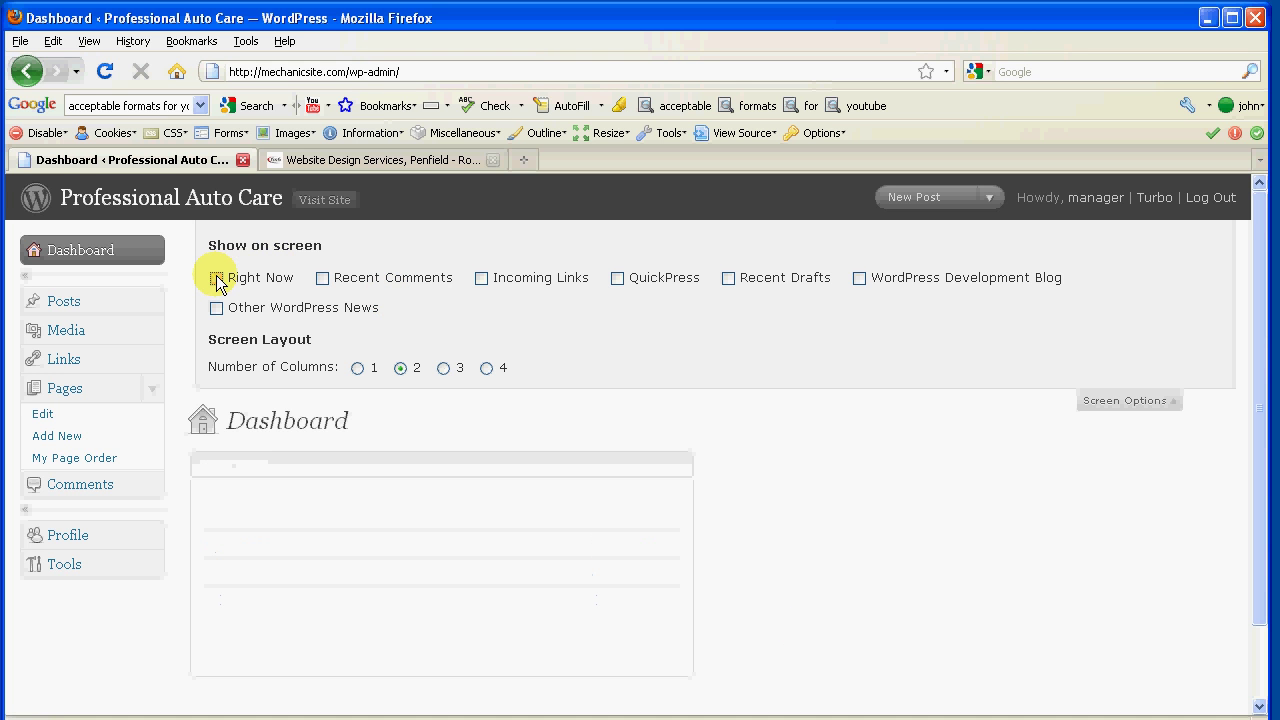
left_click(1121, 401)
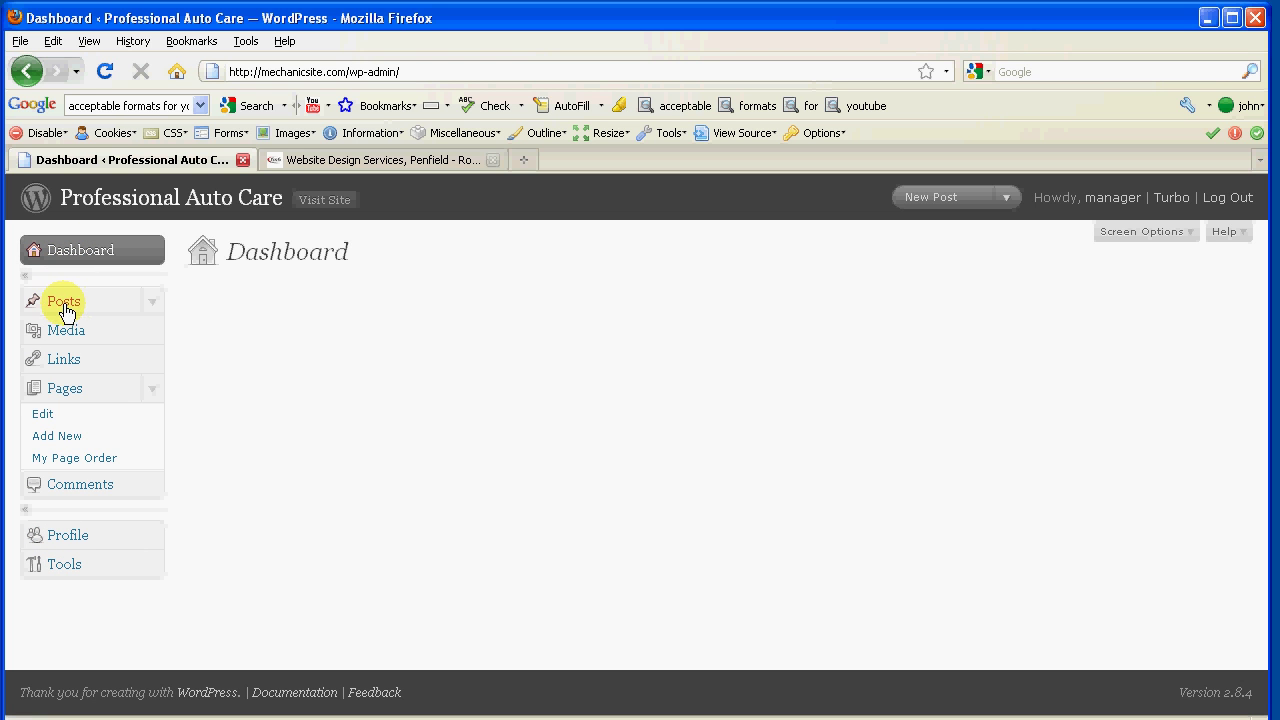
Expand and collapse the Posts submenu, and fold and reopen the Pages submenu
left_click(155, 301)
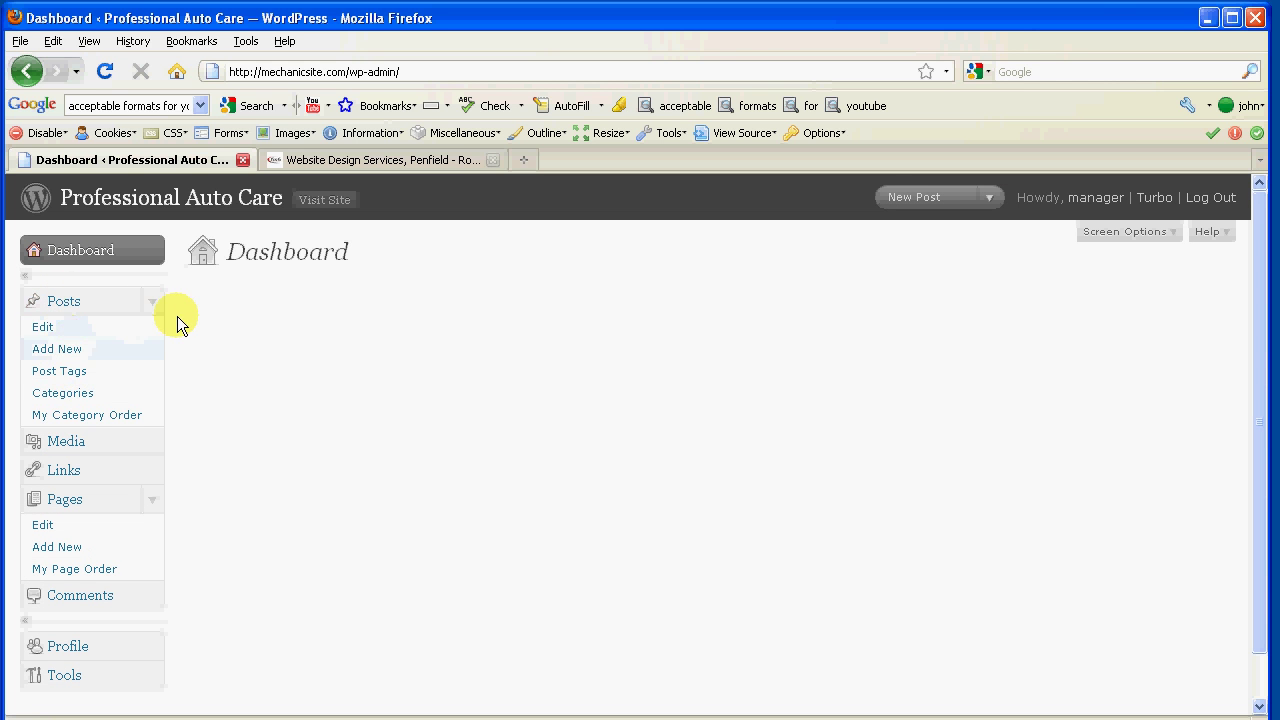
left_click(152, 302)
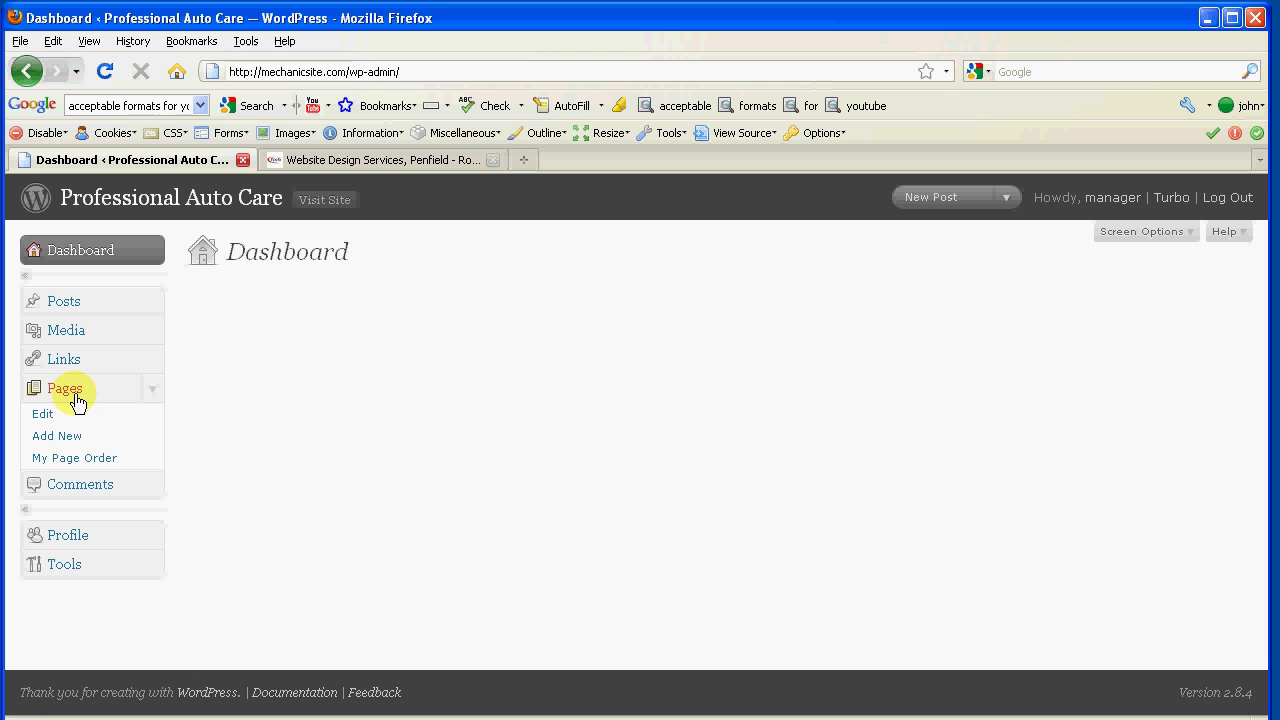
left_click(152, 390)
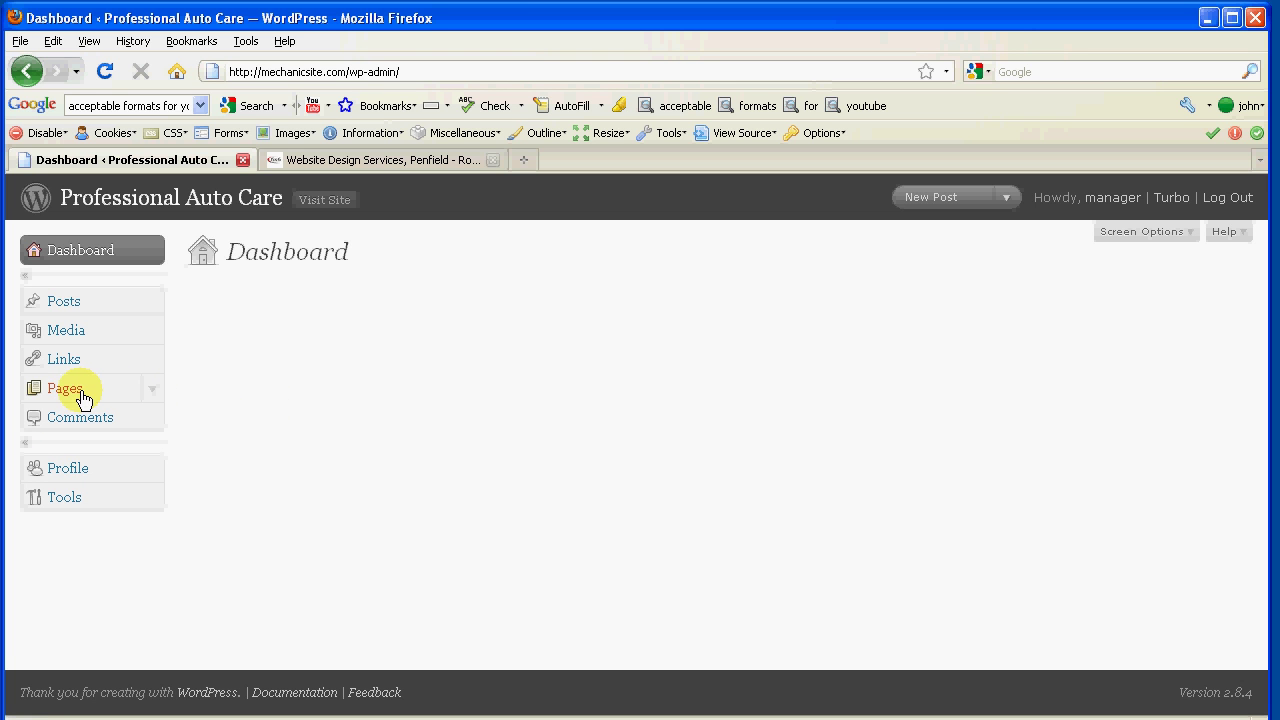
left_click(149, 391)
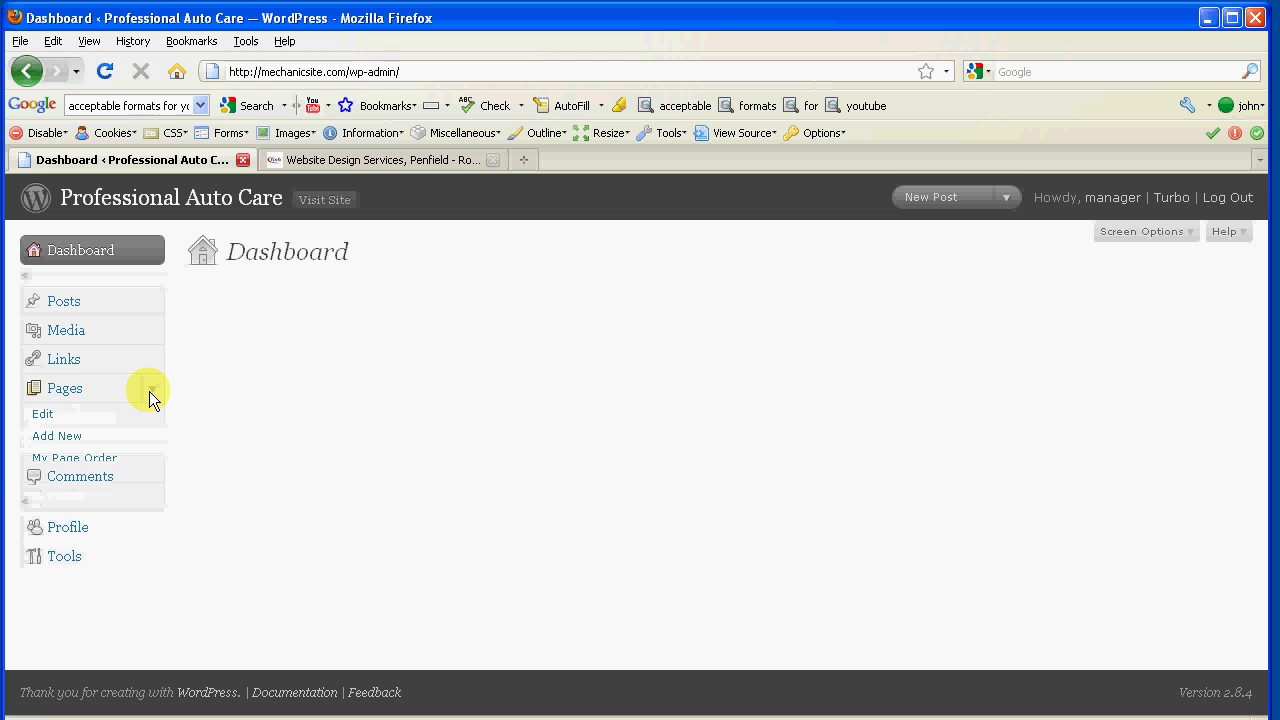
Open the list of existing pages for editing, check its second page of entries, and return to the first
left_click(58, 419)
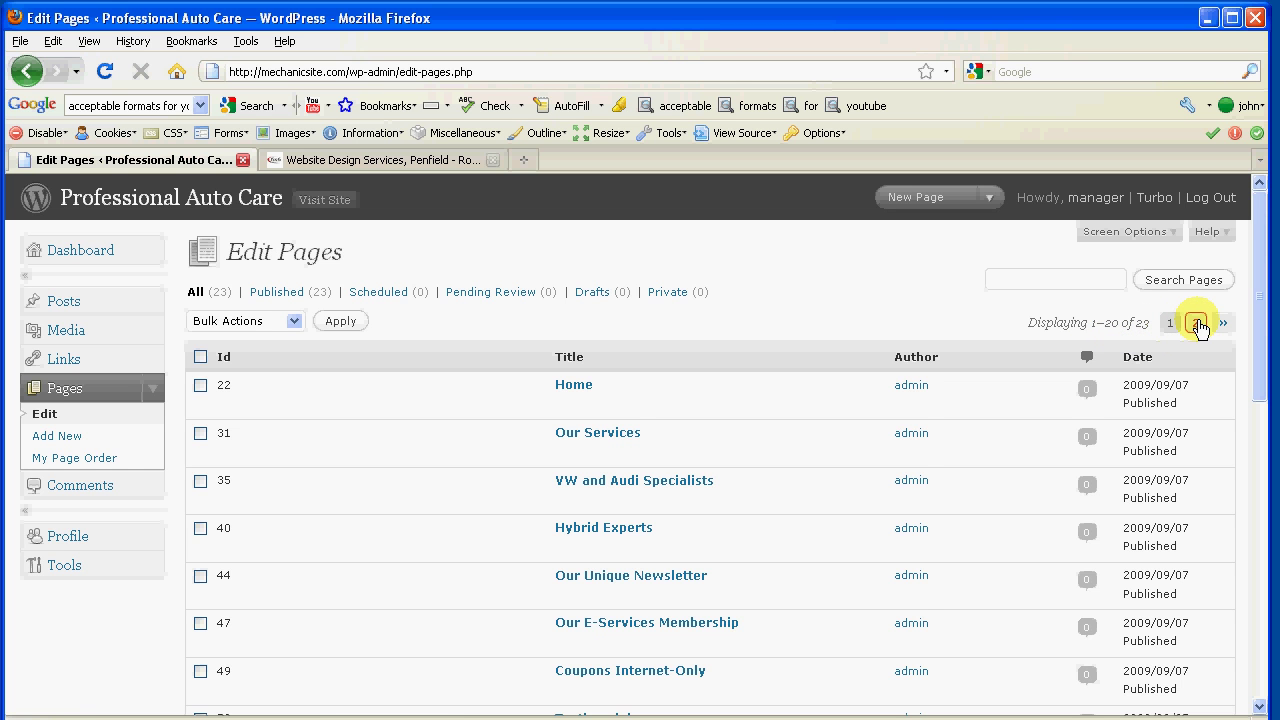
left_click(1197, 323)
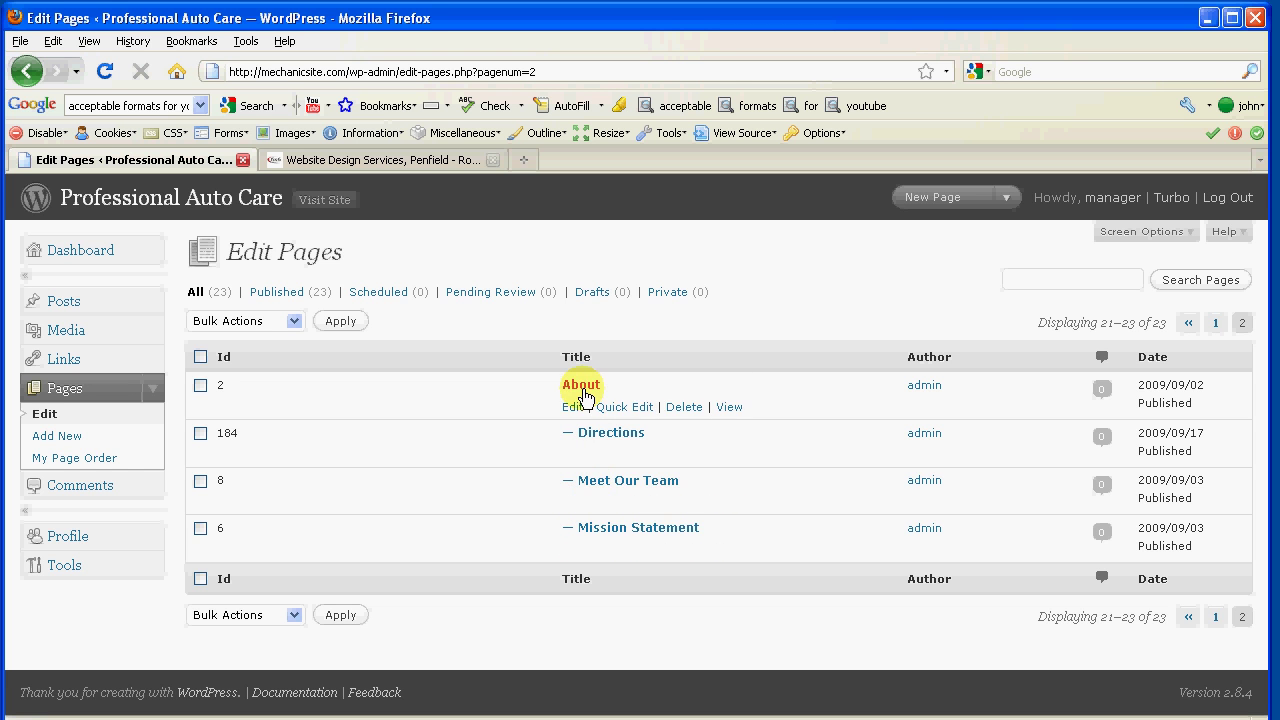
left_click(1188, 323)
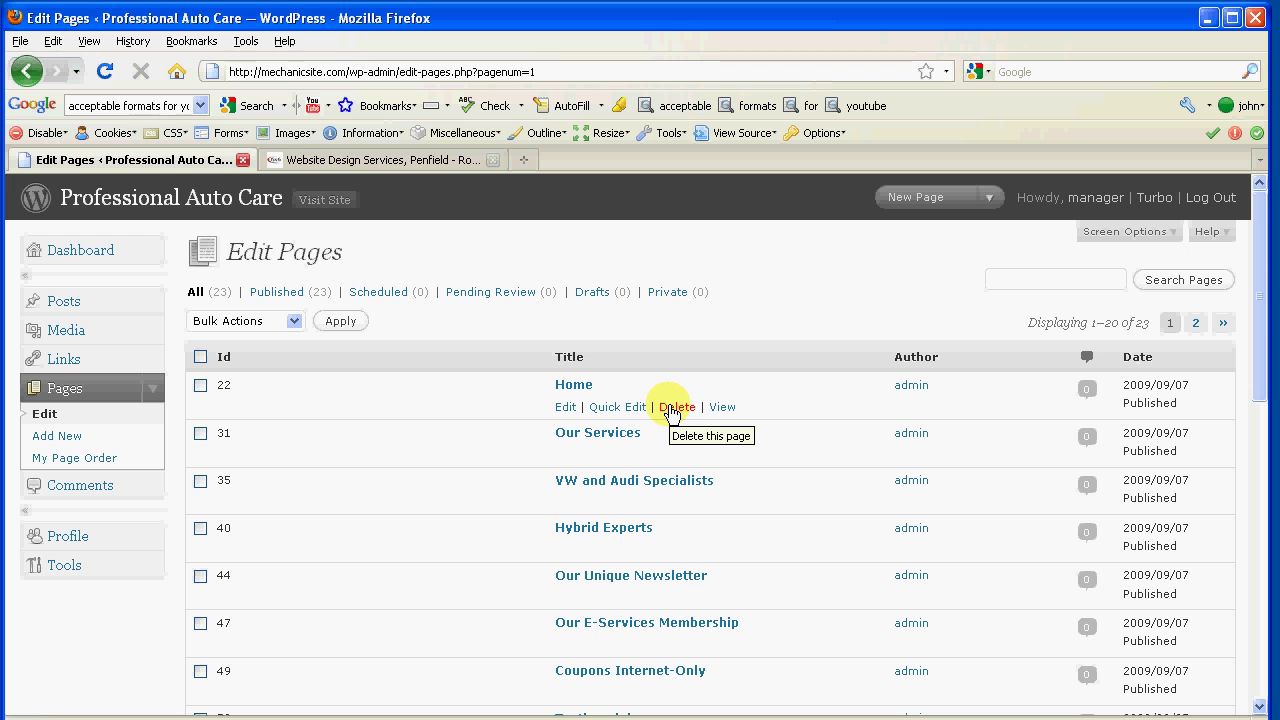
View the published Home page from the pages list and examine its body text and Management section
left_click(721, 408)
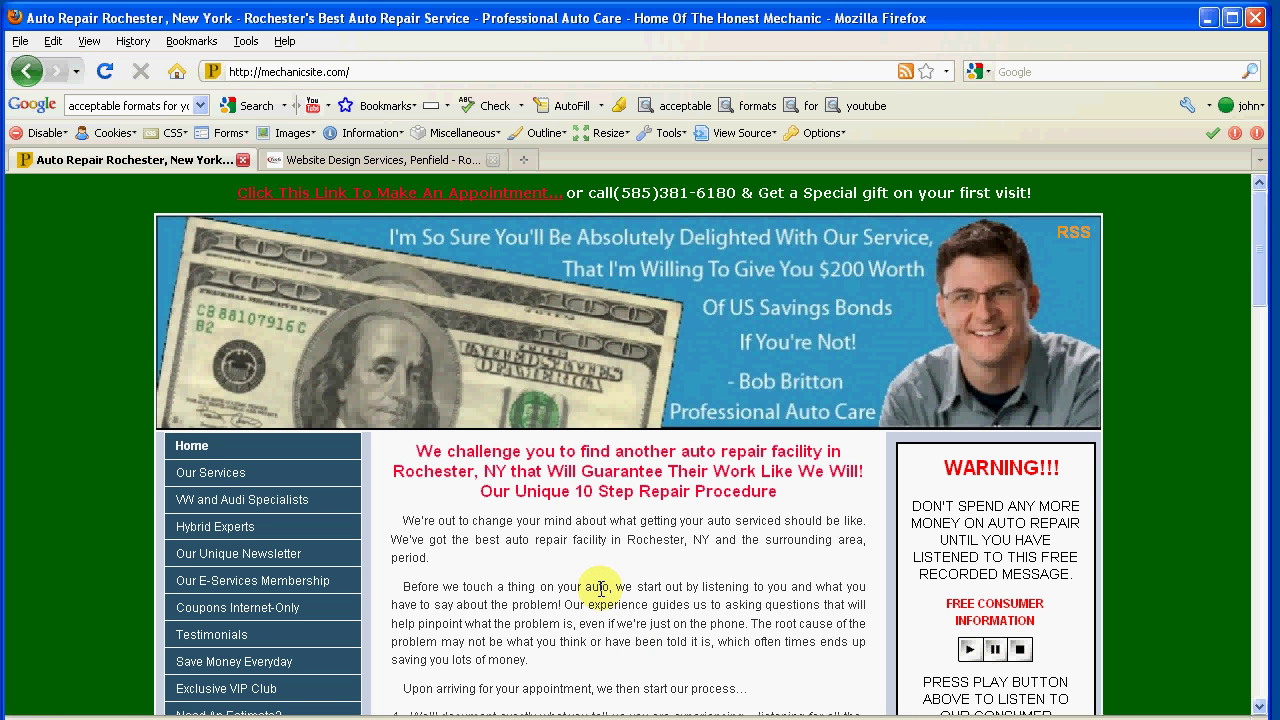
scroll(568, 528, "down", 1)
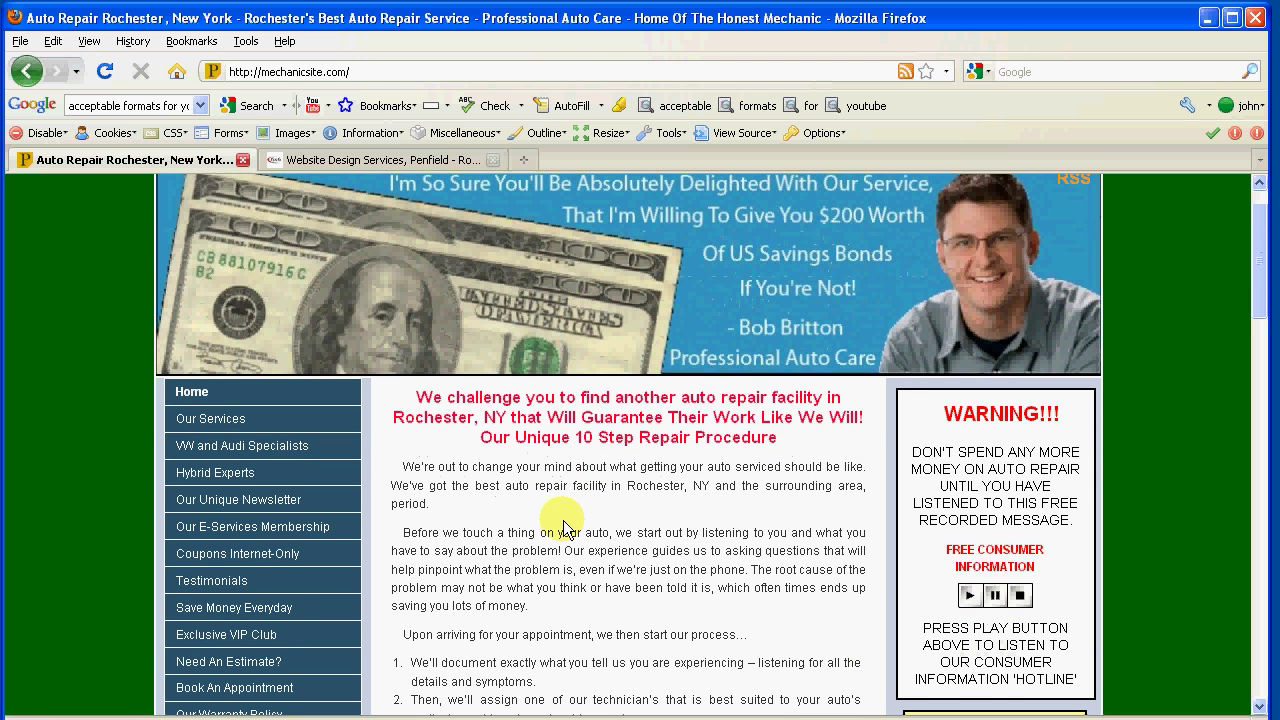
scroll(566, 524, "up", 1)
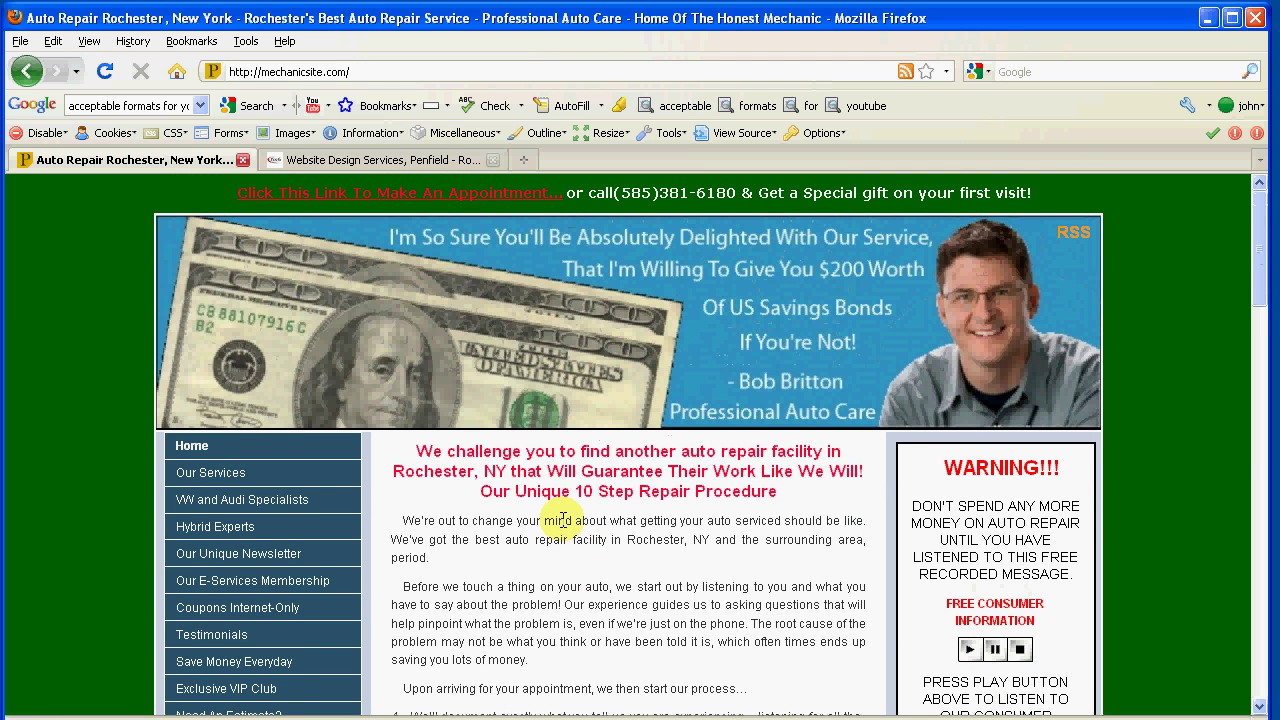
scroll(570, 525, "down", 1)
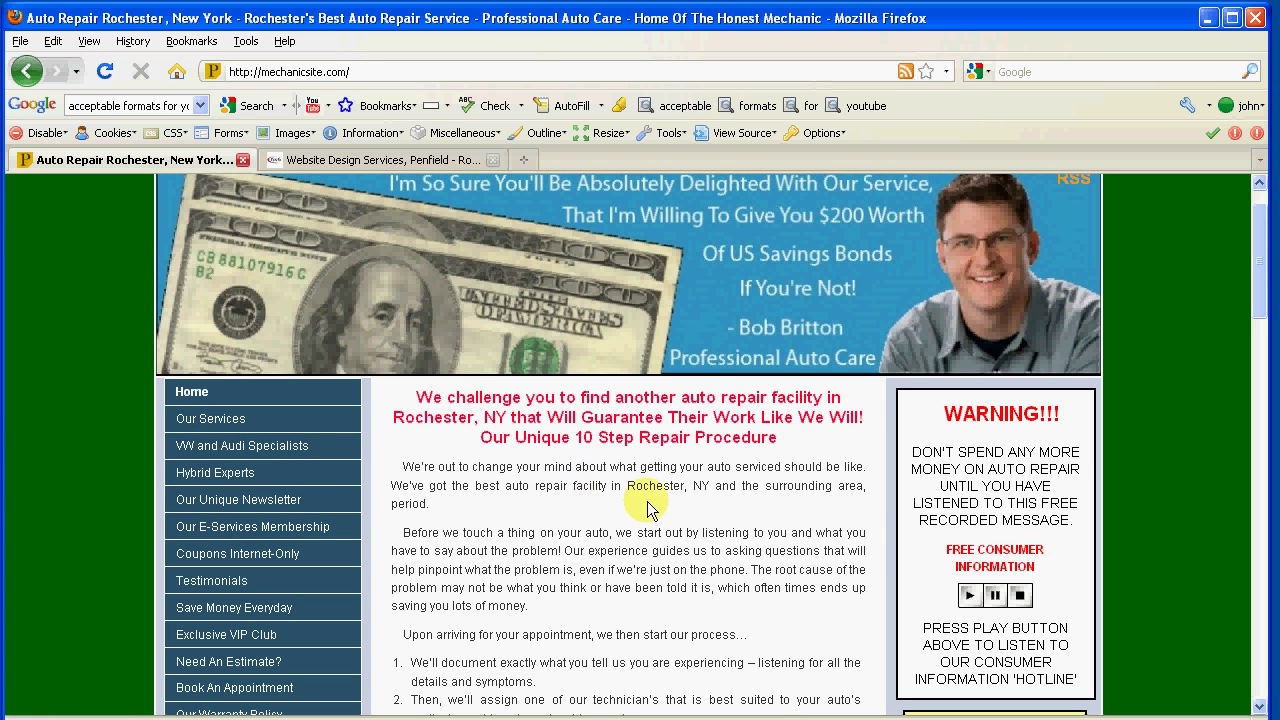
left_click_drag(627, 486, 709, 487)
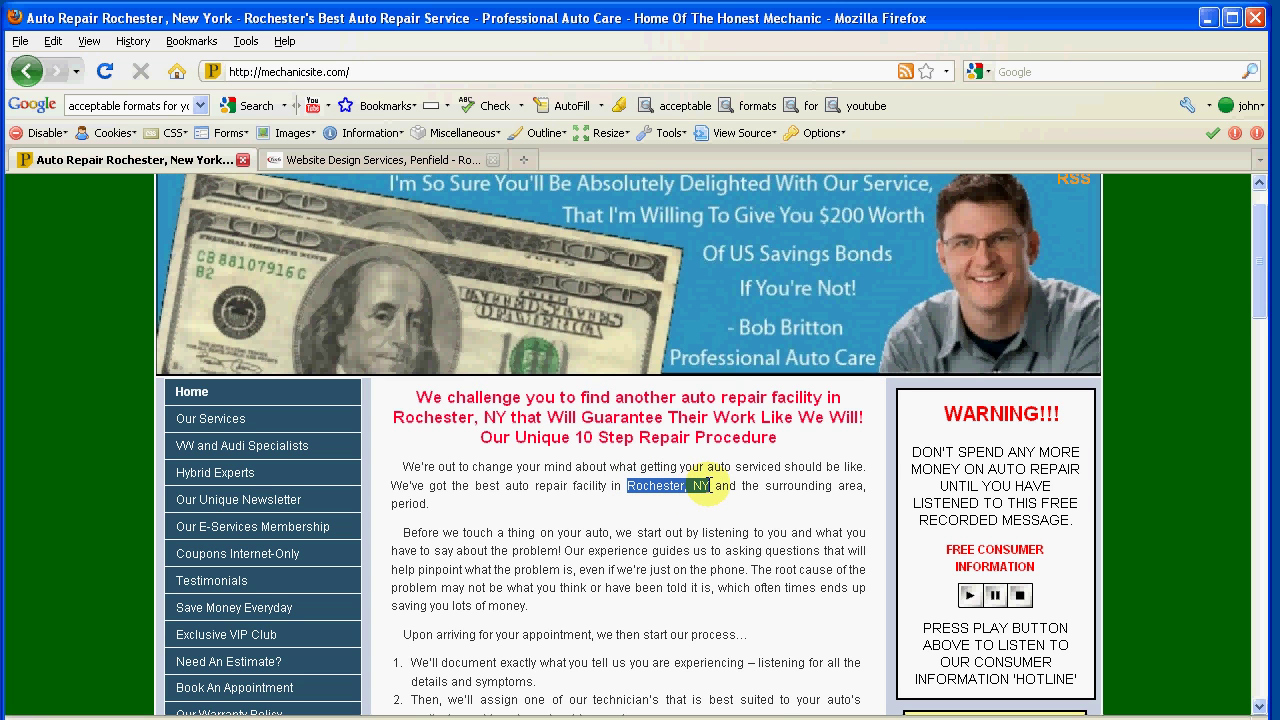
left_click(660, 540)
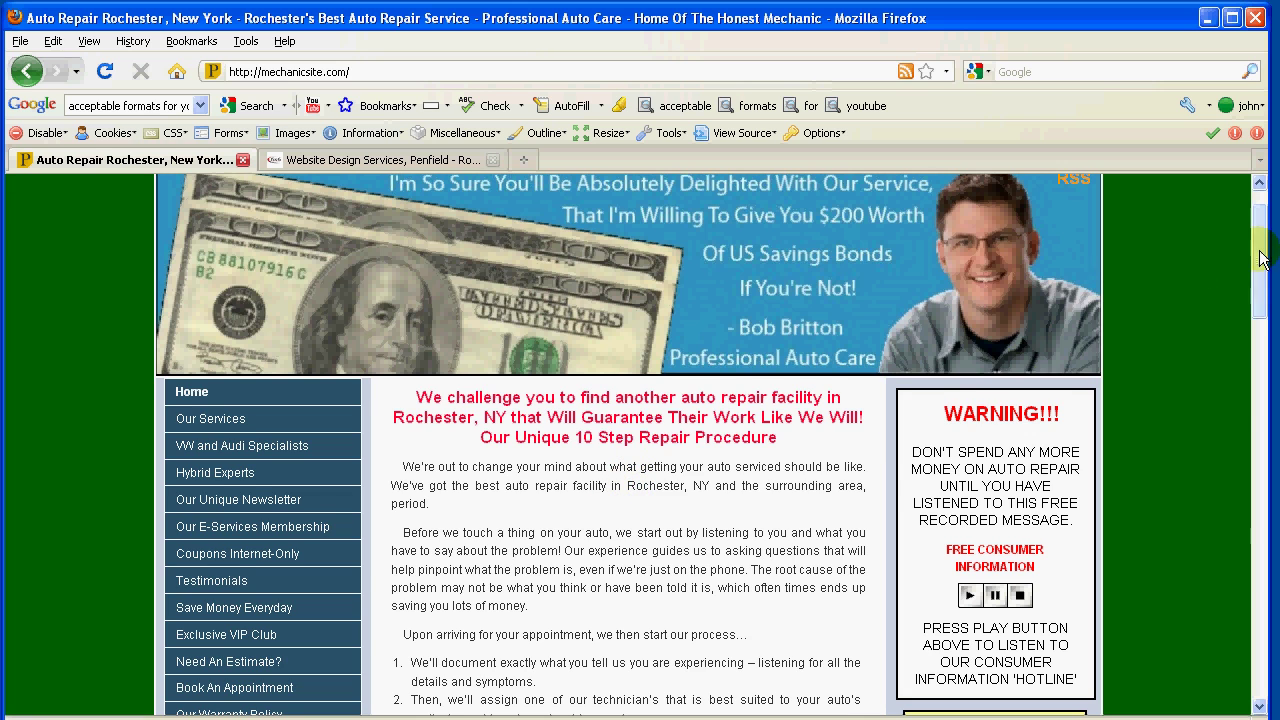
left_click_drag(1262, 258, 1275, 533)
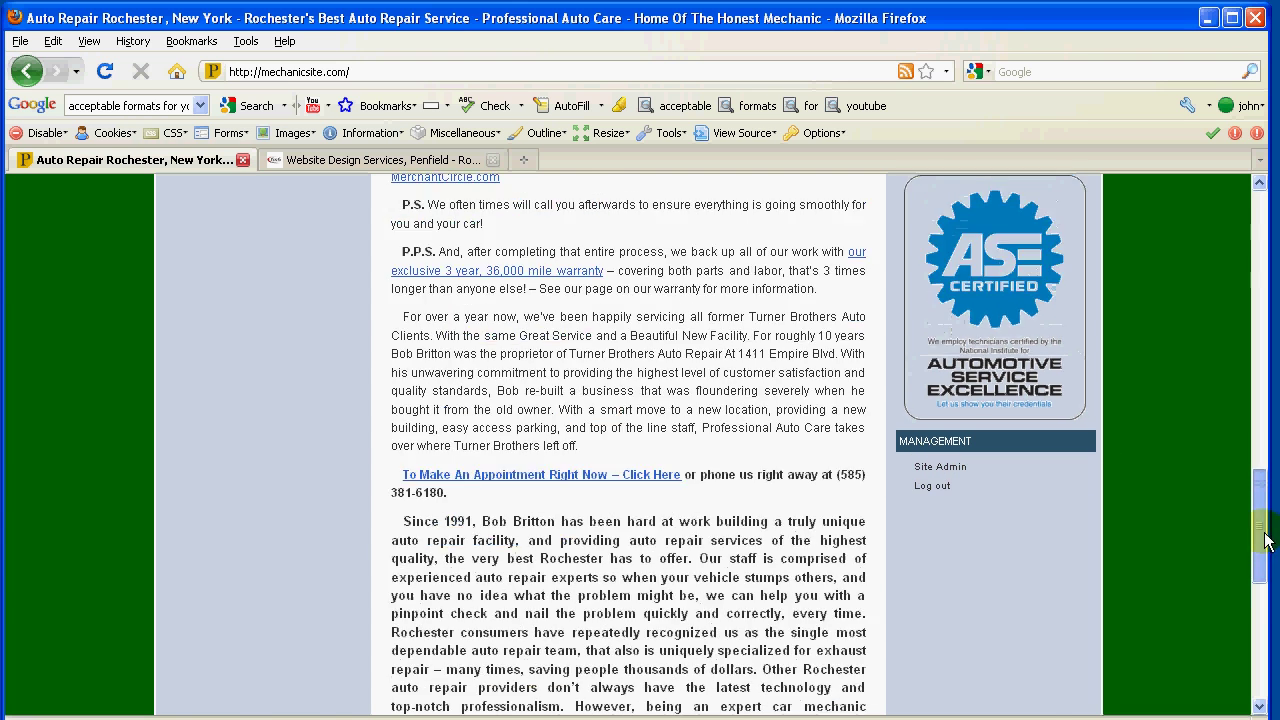
left_click_drag(1265, 540, 1264, 260)
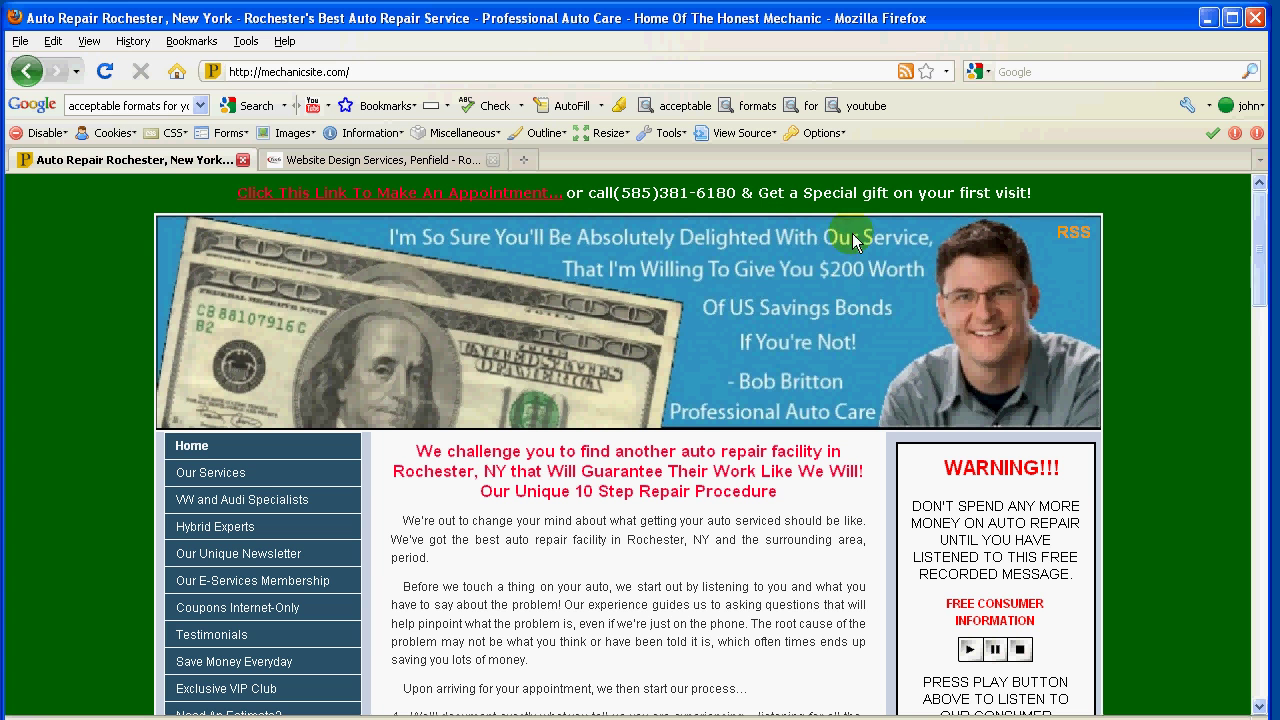
Return to the pages list to open the Home page for editing, and go from the editor to the live home page
left_click(27, 72)
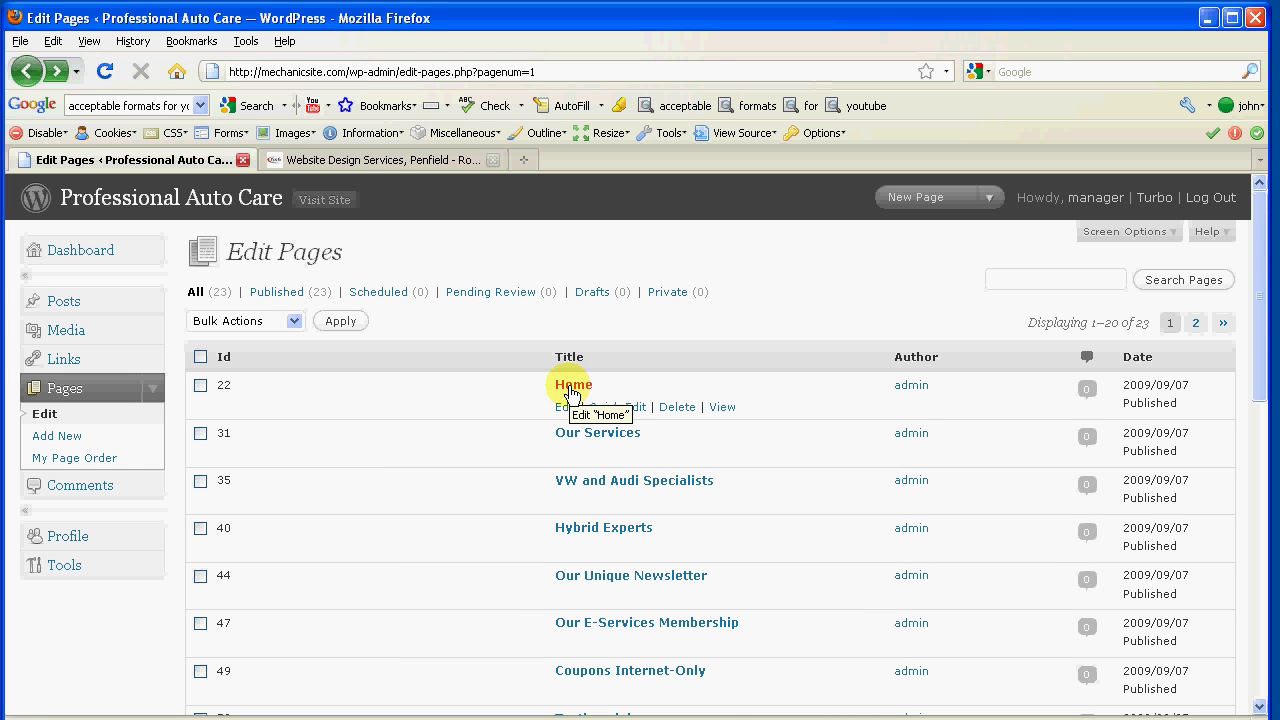
left_click(572, 388)
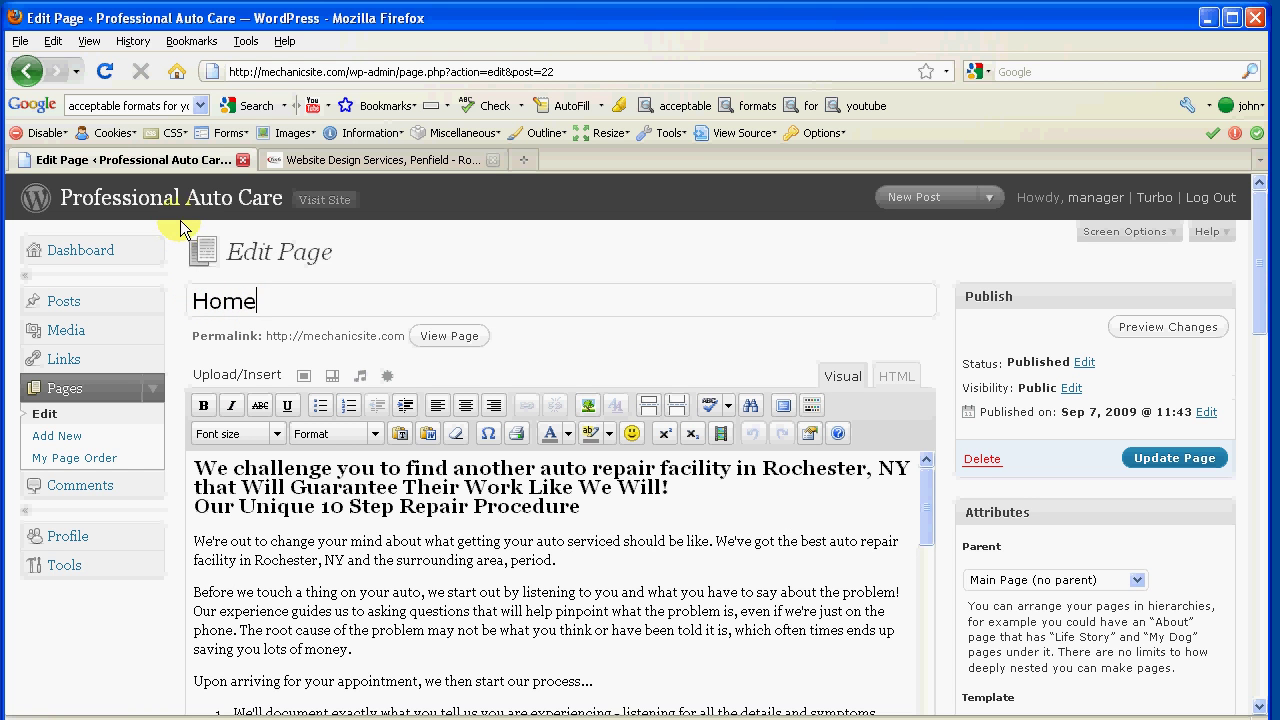
left_click(180, 206)
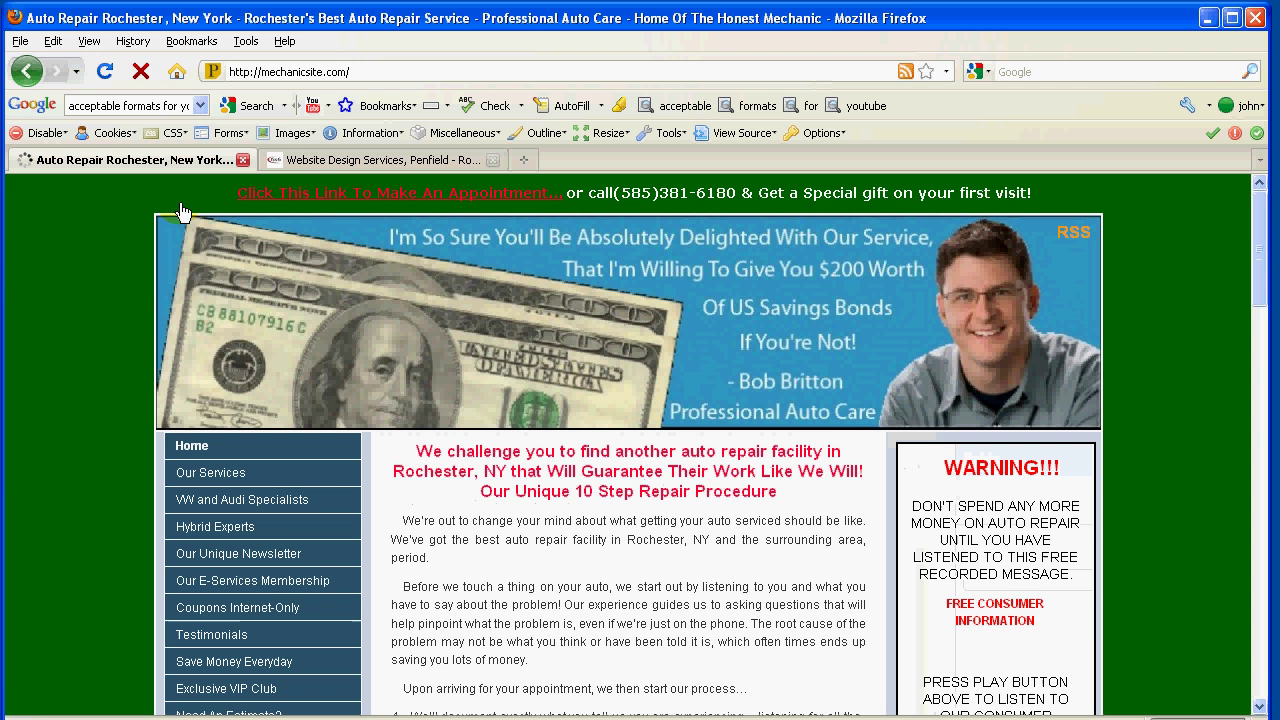
left_click(200, 452)
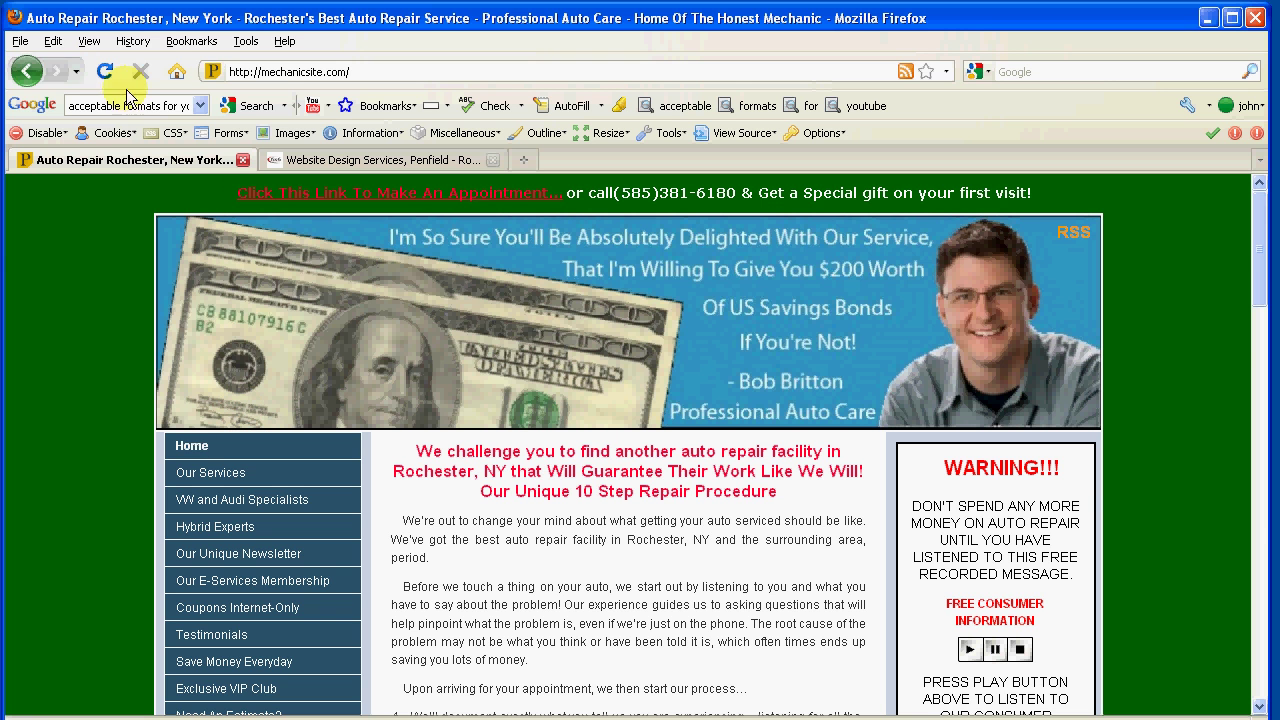
Return to the Home page's editor and highlight the three-line heading ending in "Our Unique 10 Step Repair Procedure"
left_click(26, 71)
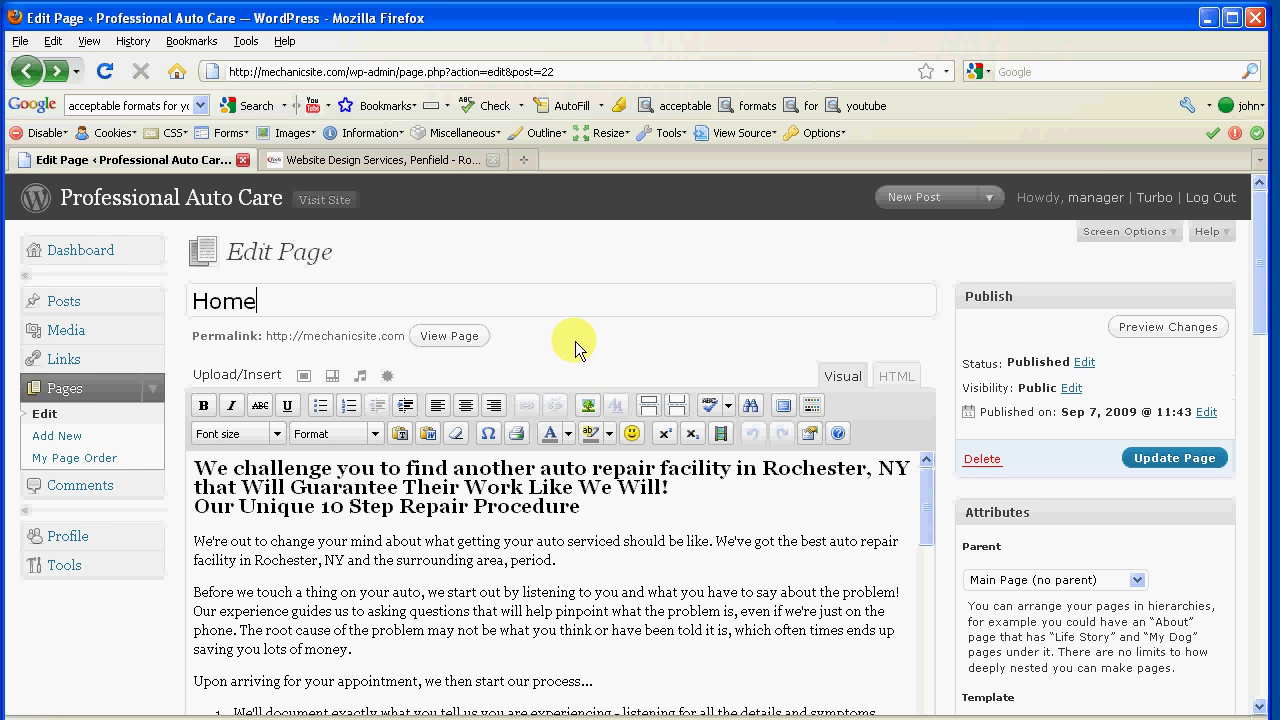
scroll(575, 341, "down", 1)
scroll(570, 295, "down", 1)
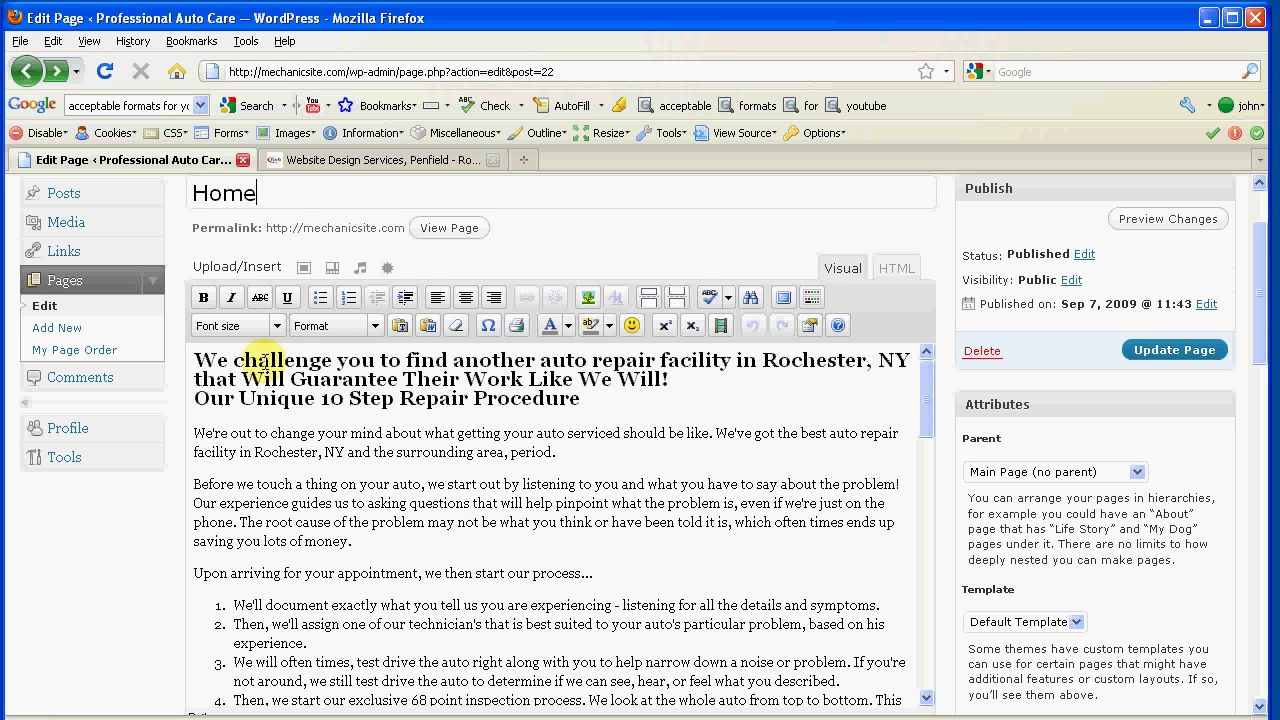
left_click_drag(258, 360, 547, 400)
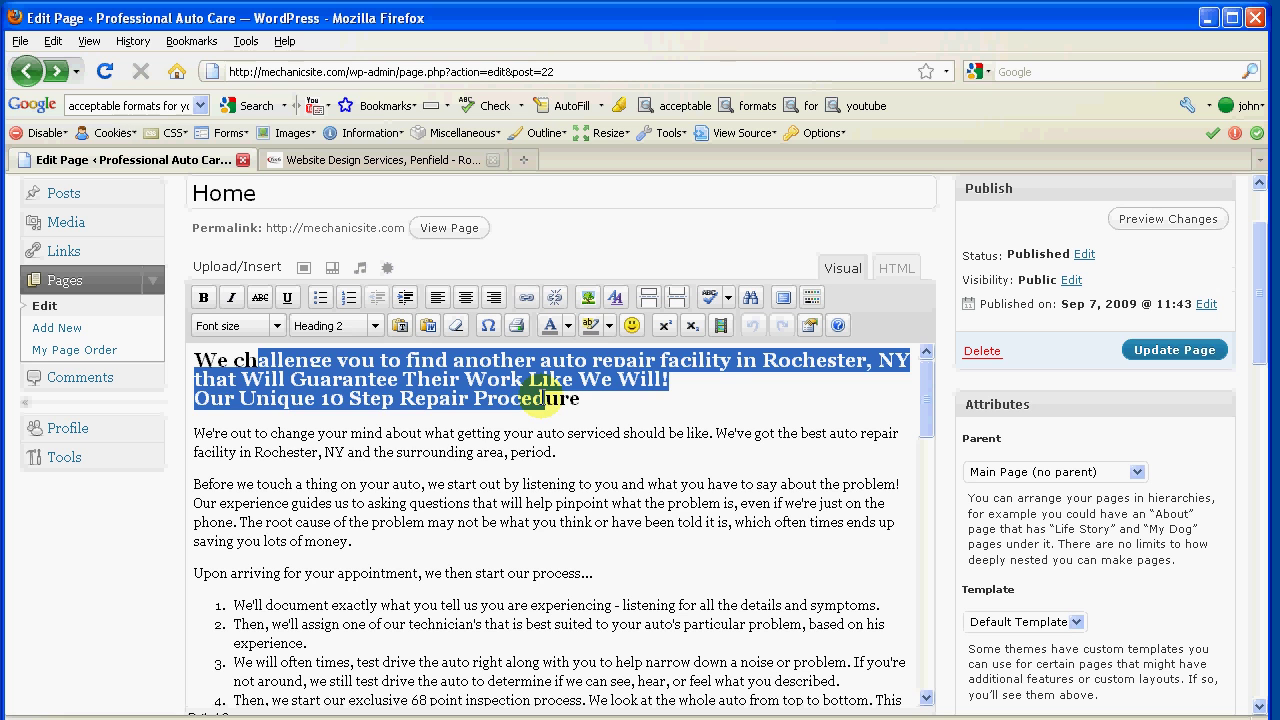
left_click(472, 425)
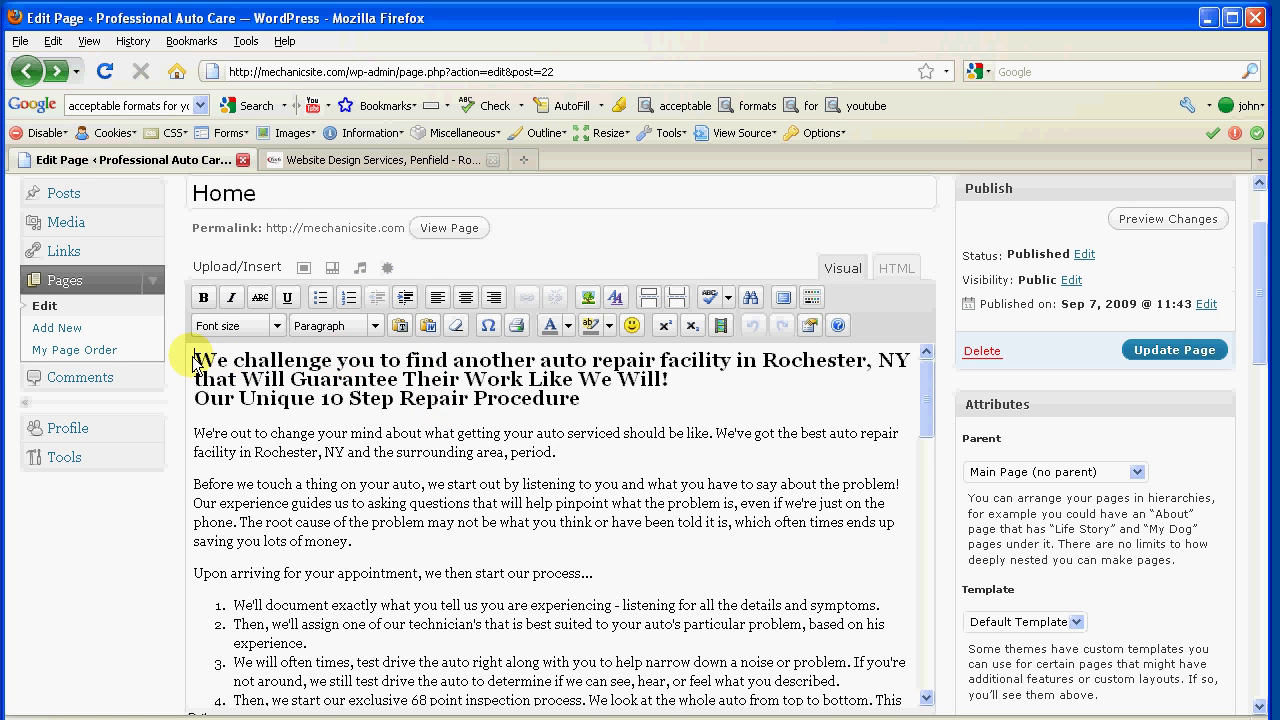
left_click_drag(196, 356, 588, 398)
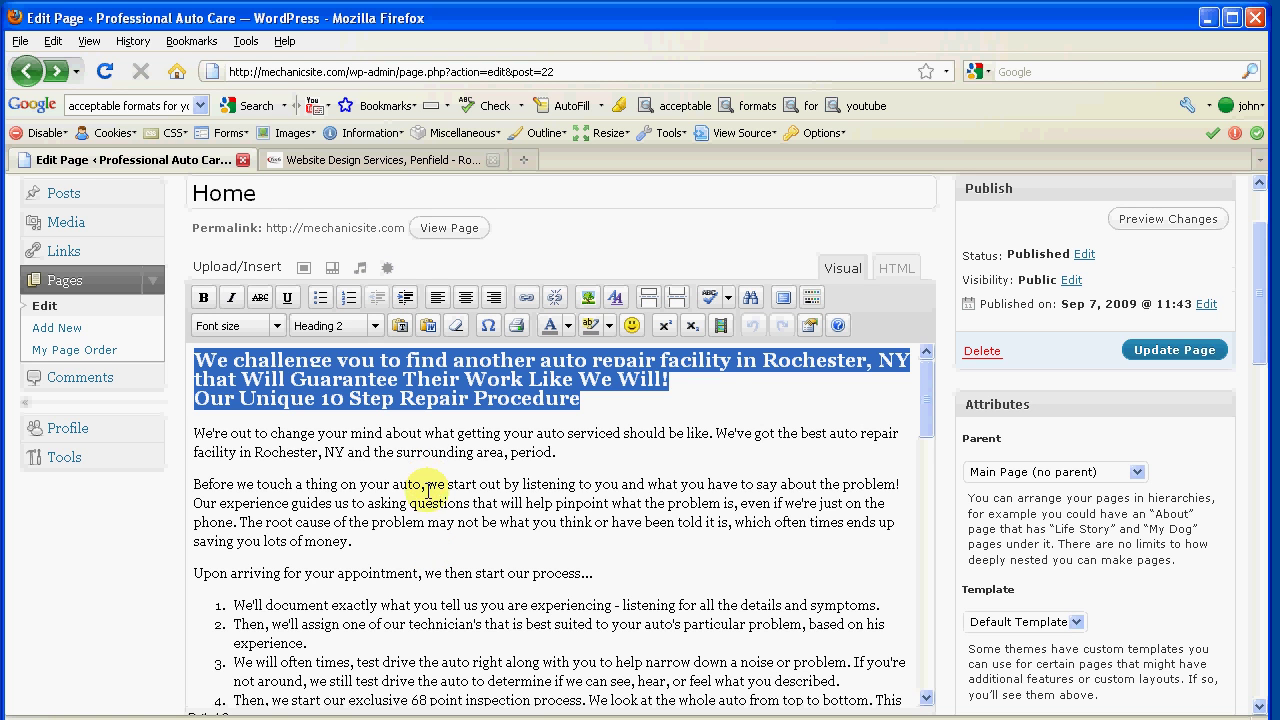
left_click(466, 452)
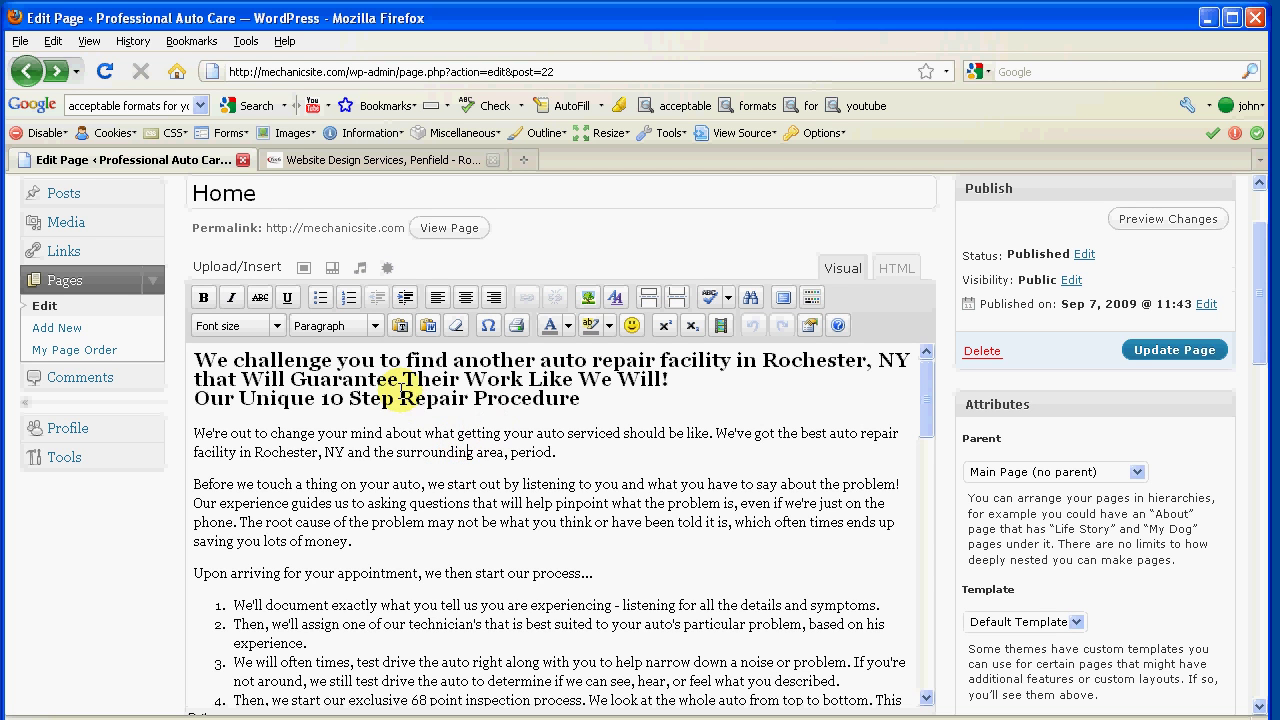
Hide and reshow the editor's second row of formatting tools twice, and colour the word "Repair" in the heading turquoise
left_click_drag(400, 398, 470, 395)
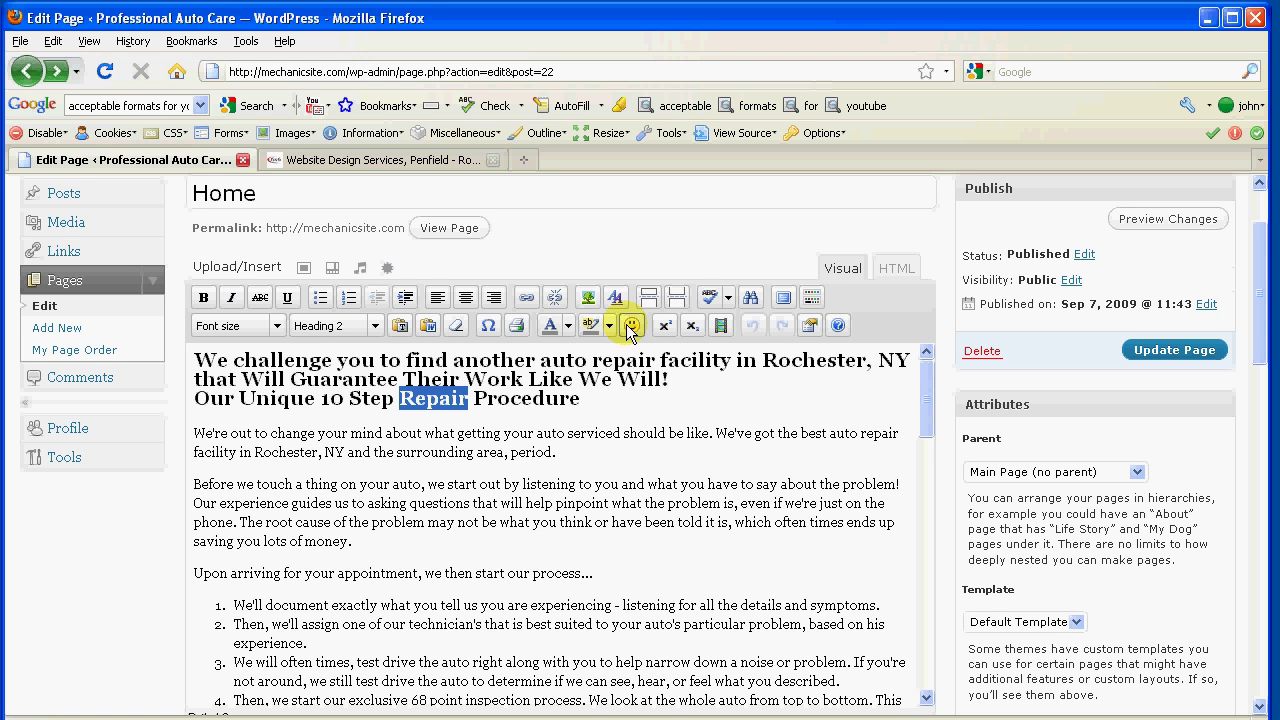
left_click(812, 298)
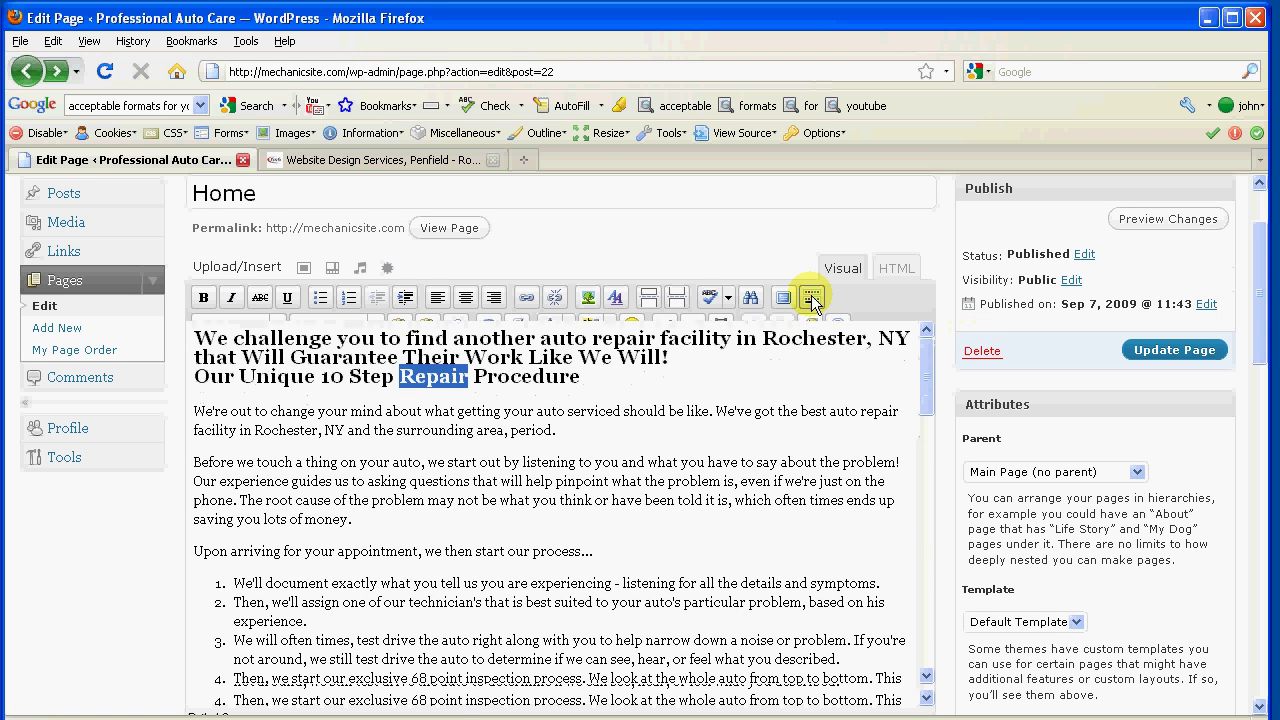
left_click(812, 299)
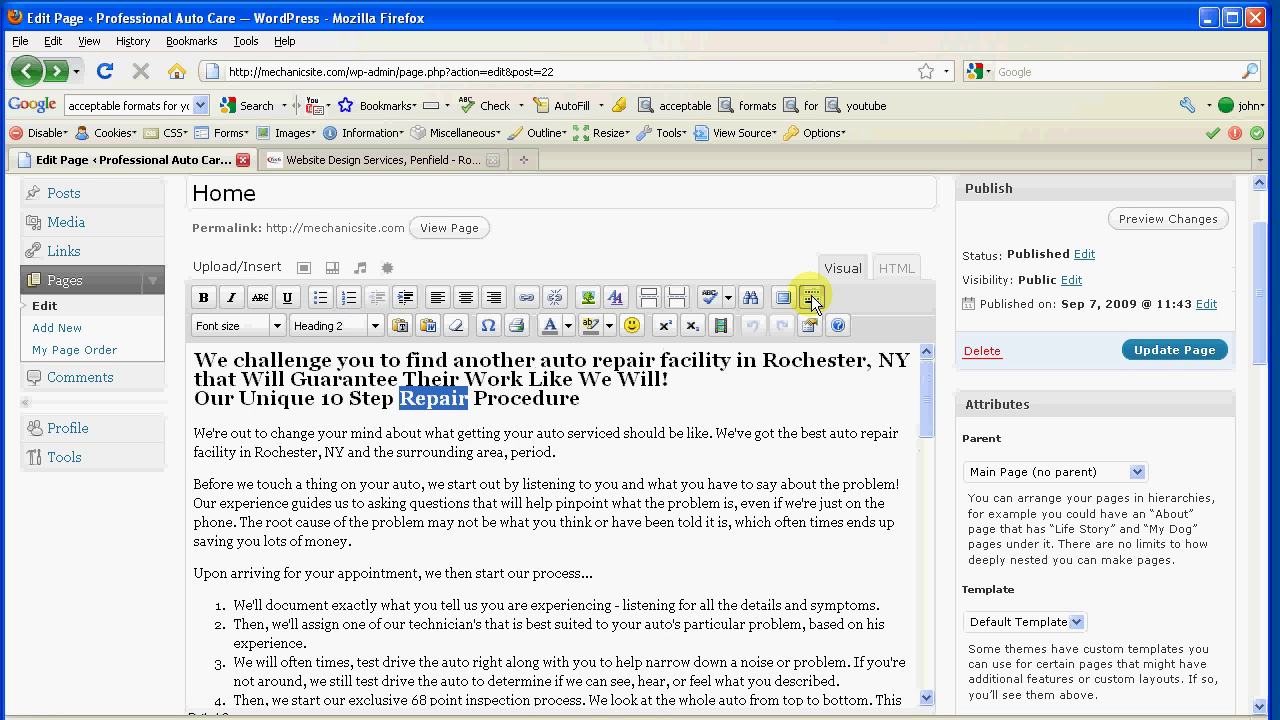
left_click(812, 299)
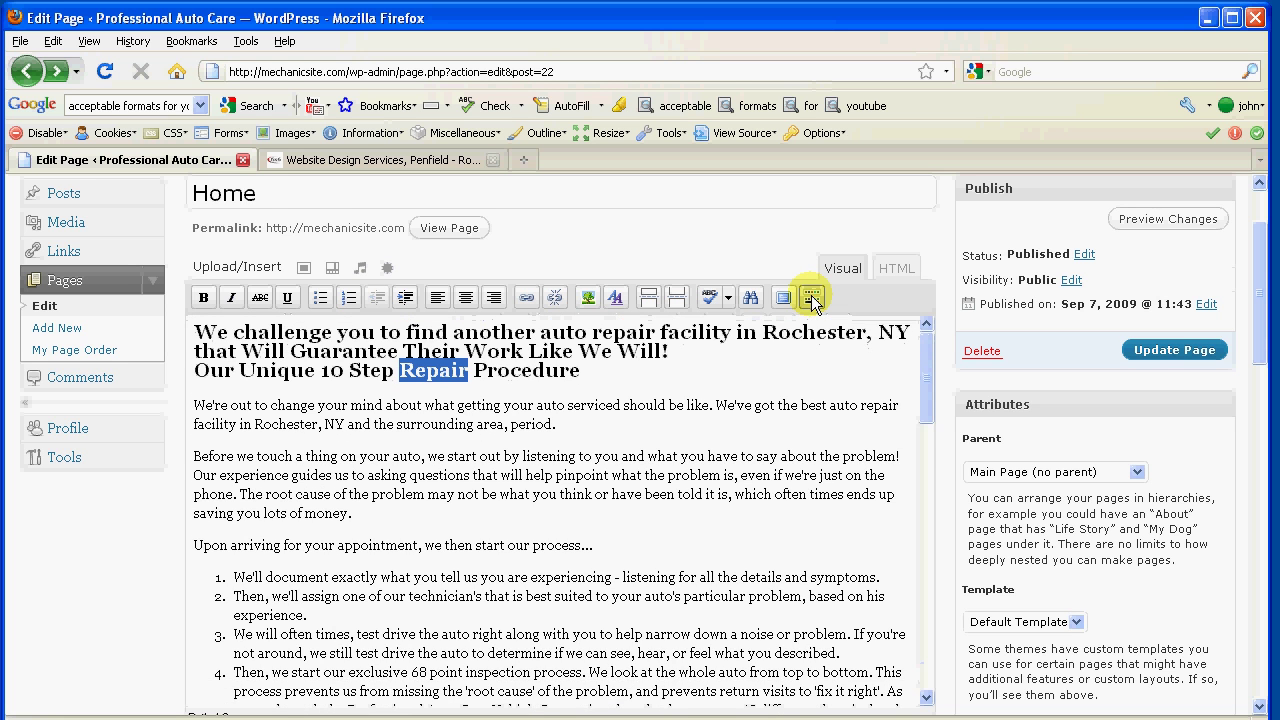
left_click(812, 299)
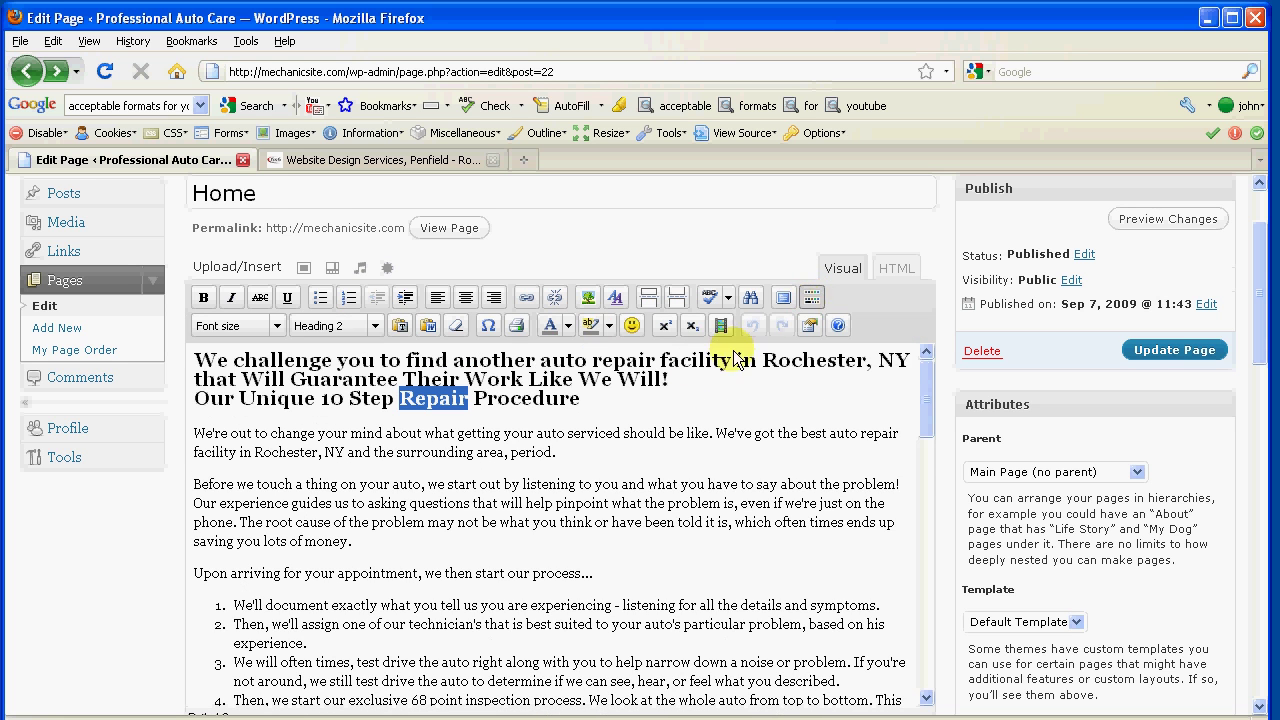
left_click(568, 326)
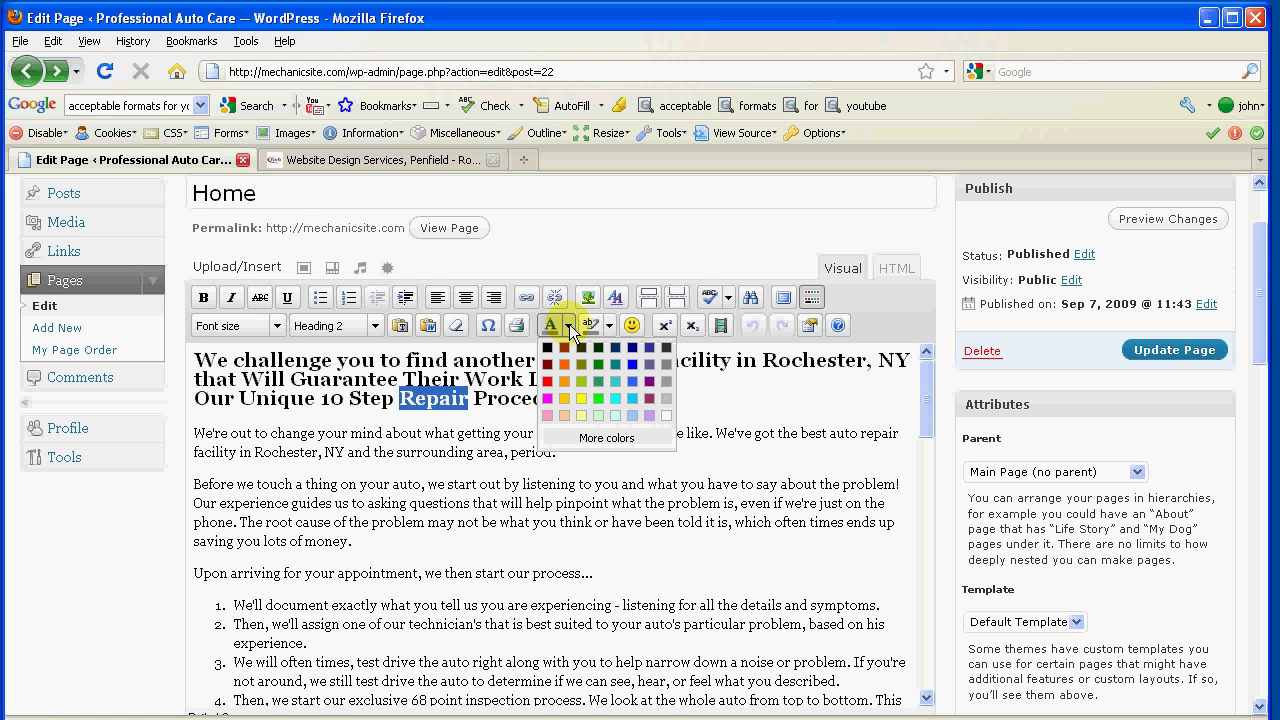
left_click(613, 382)
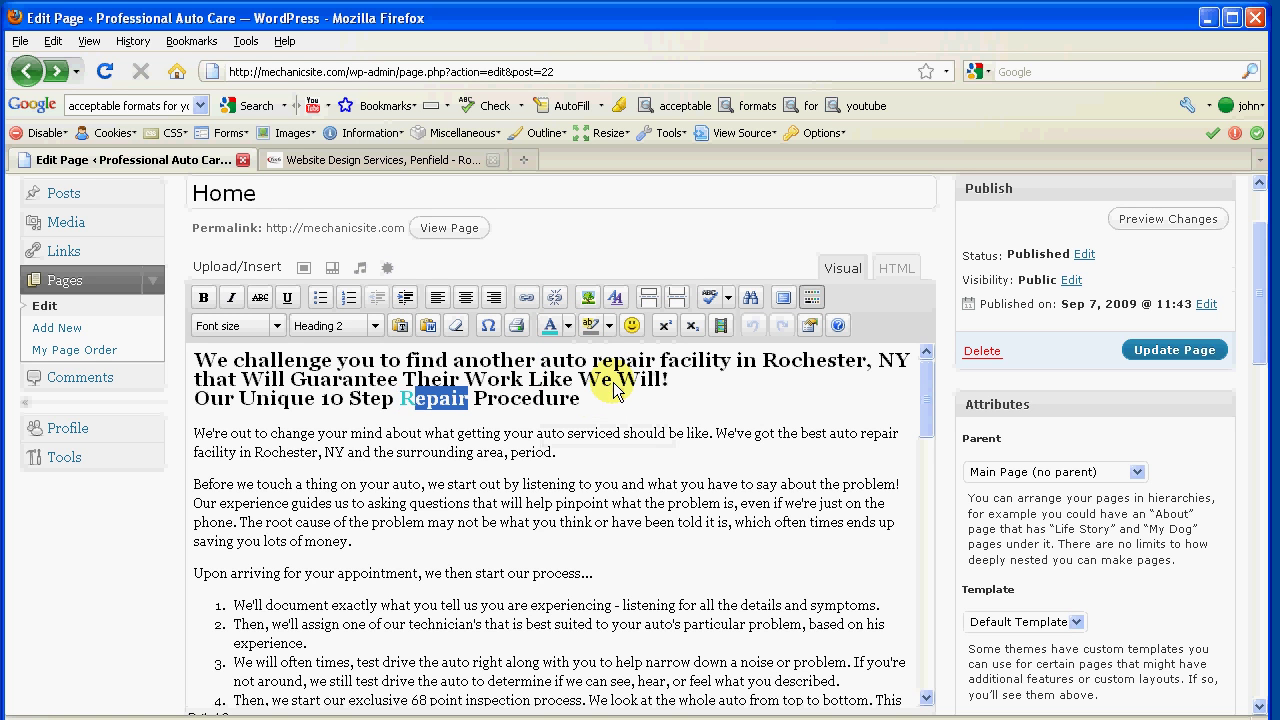
left_click(502, 430)
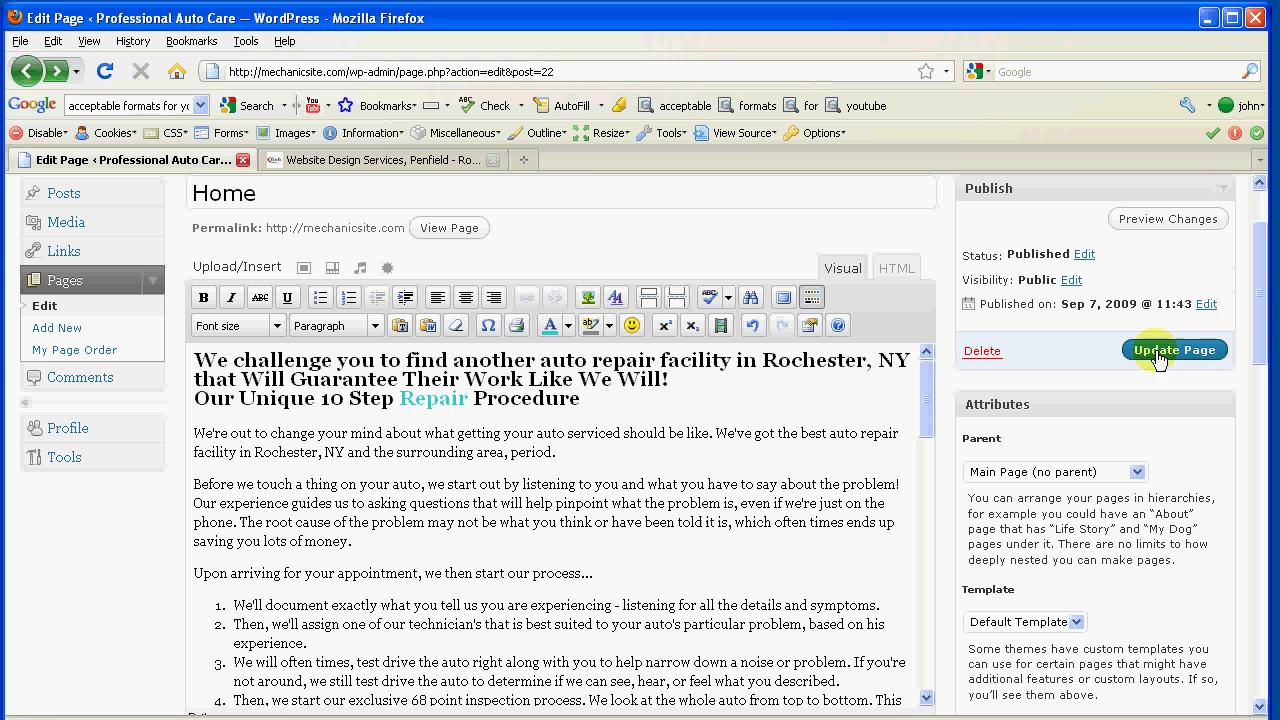
Preview the Home page with the recoloured heading word, close the preview, and undo the colour change
left_click(1155, 220)
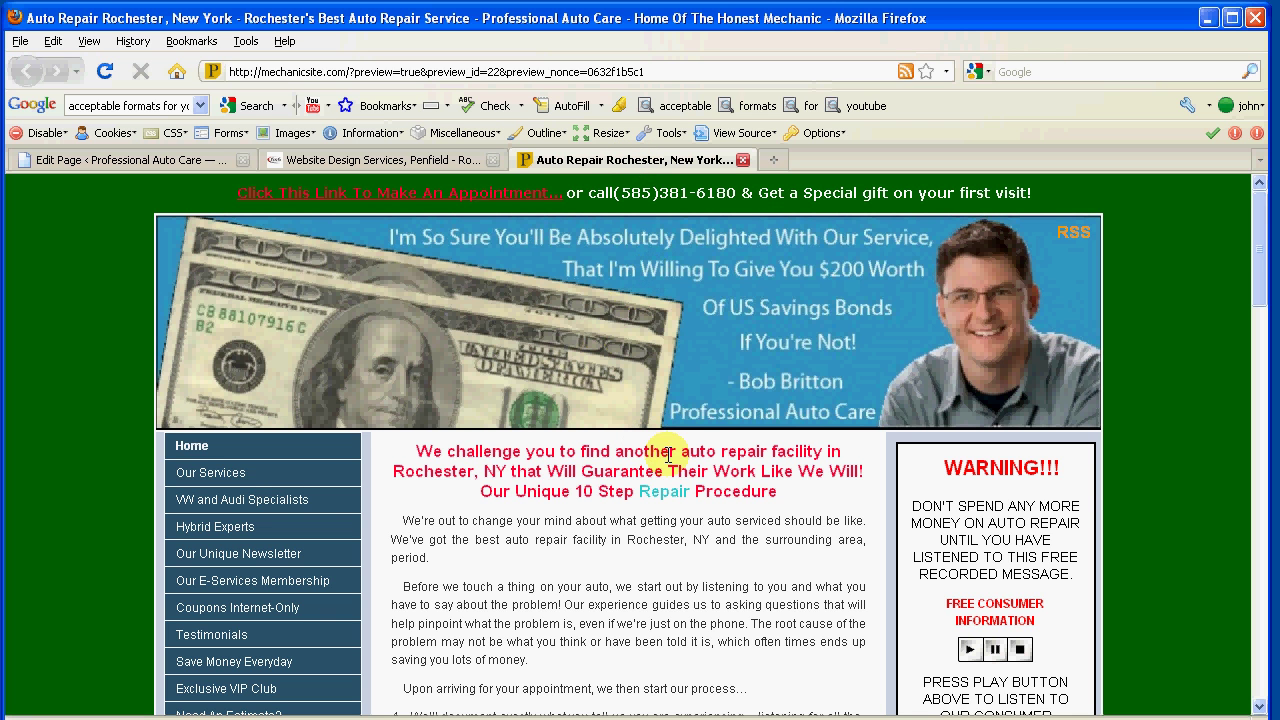
left_click(743, 160)
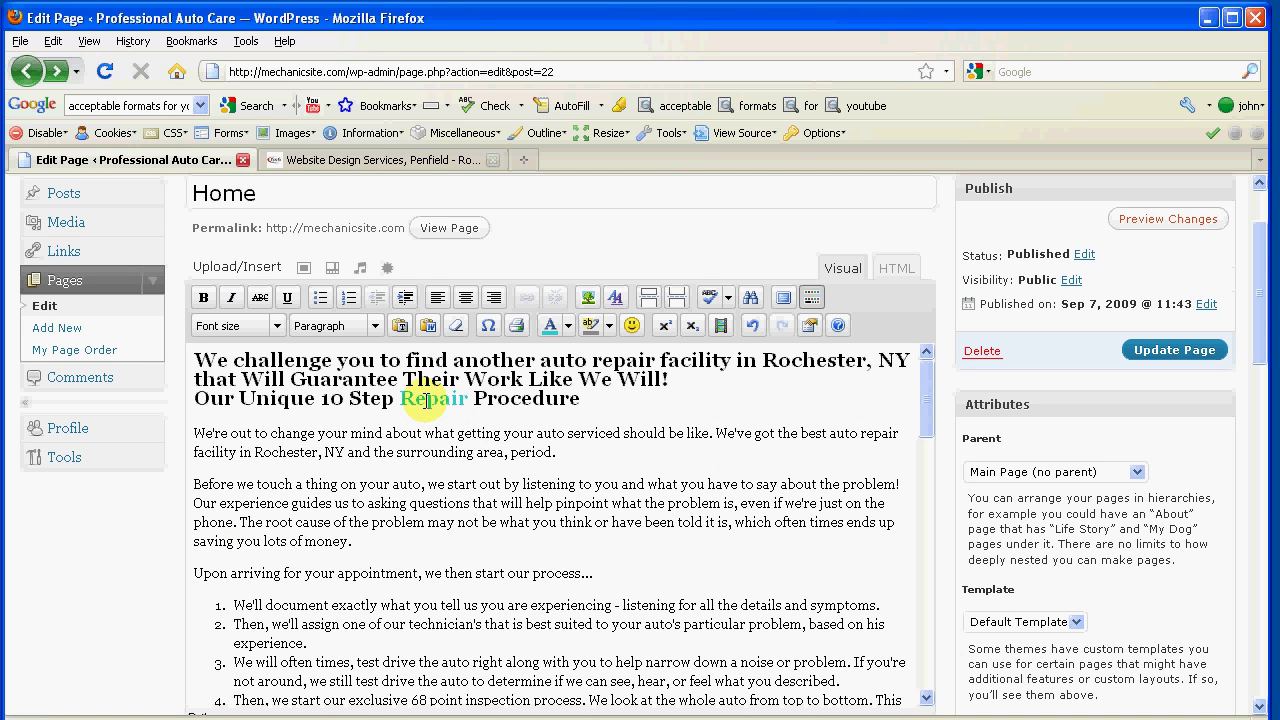
left_click(753, 330)
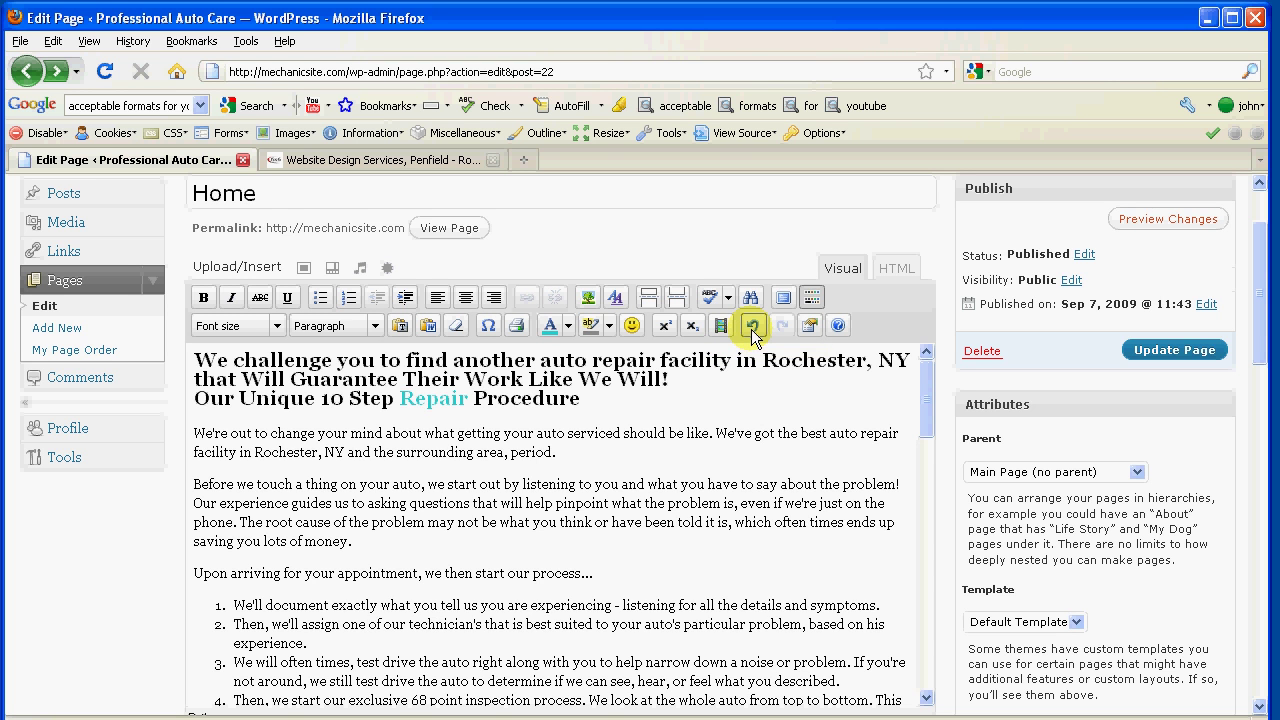
left_click(753, 330)
left_click(588, 458)
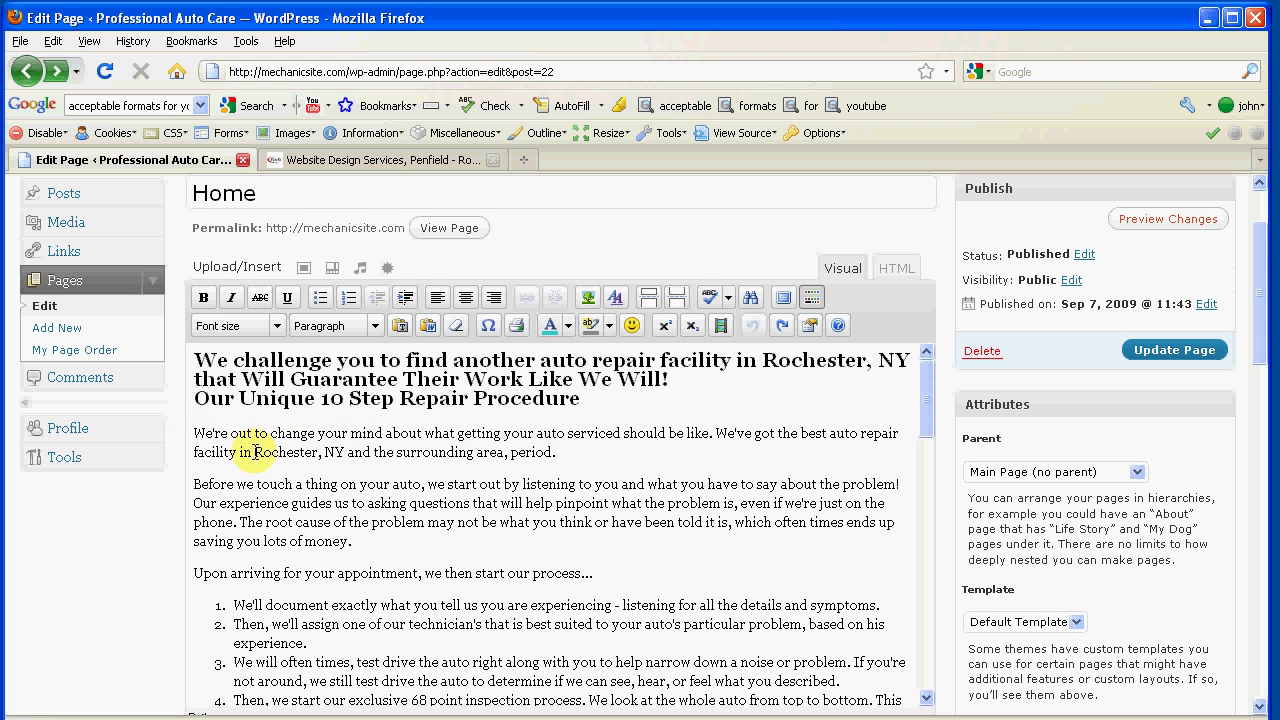
Make "Rochester, NY" in the first body paragraph bold and orange
left_click_drag(255, 452, 345, 452)
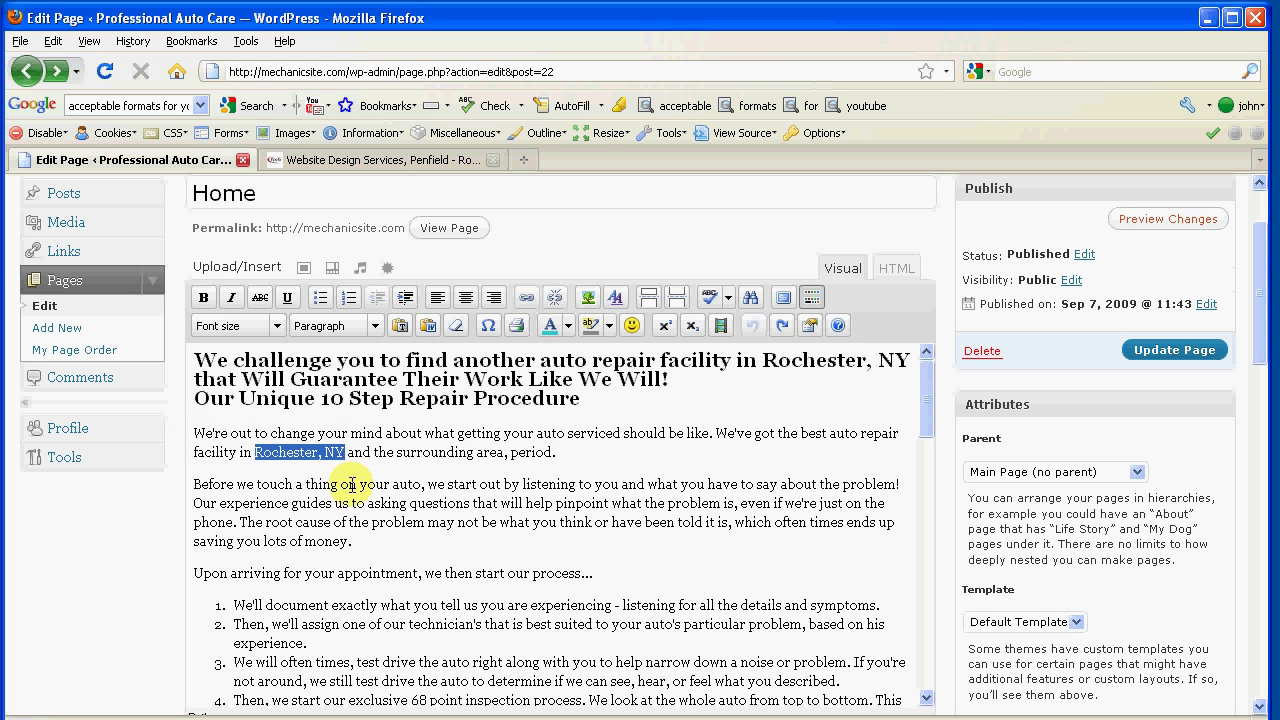
left_click(205, 299)
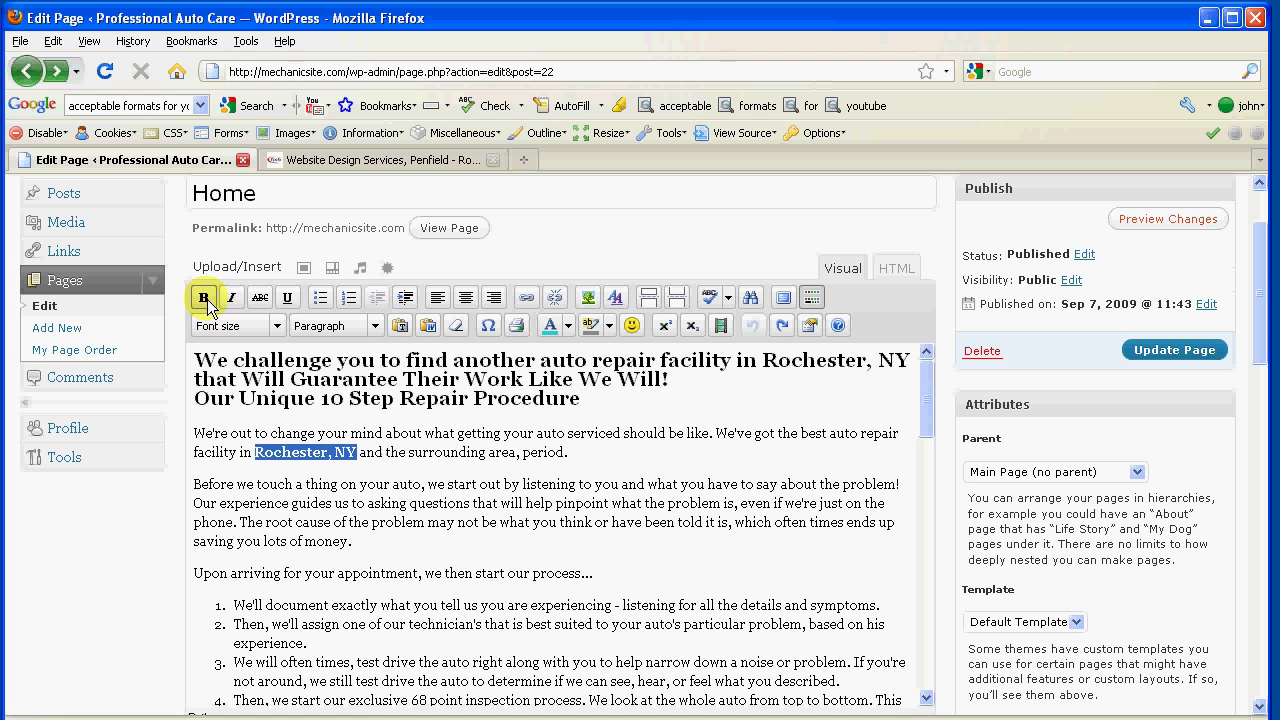
left_click(308, 484)
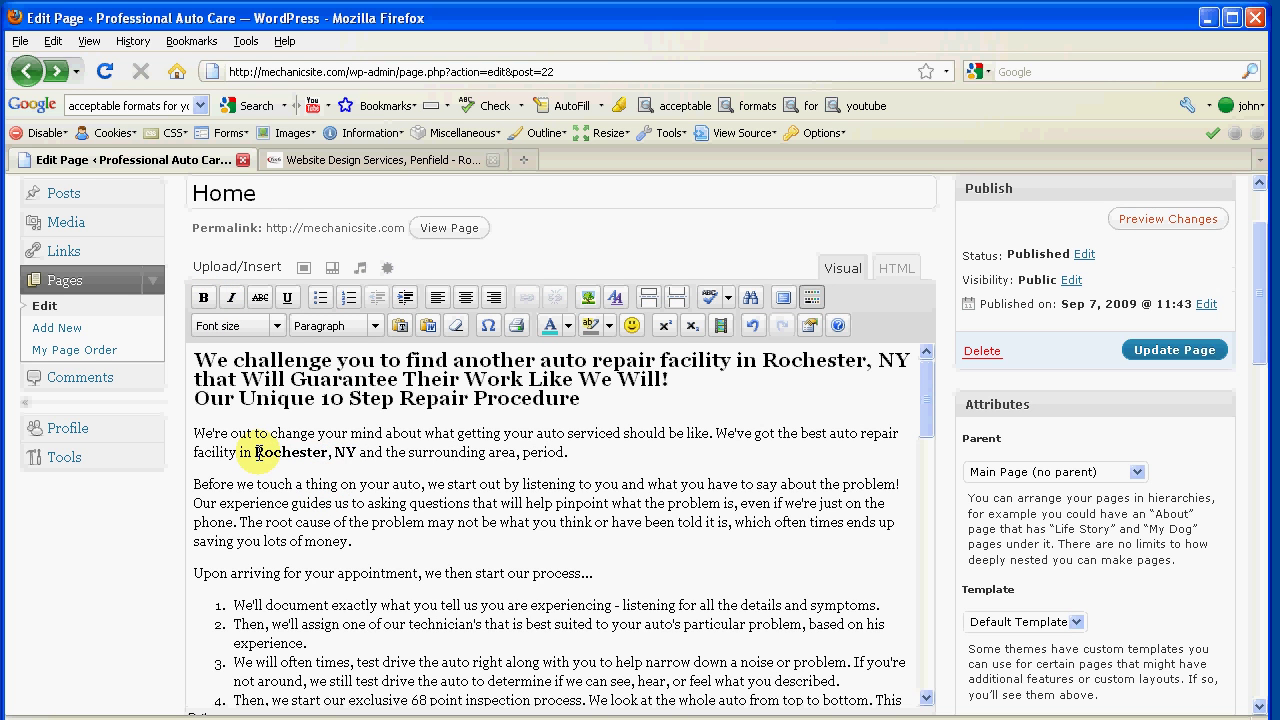
left_click_drag(256, 452, 357, 452)
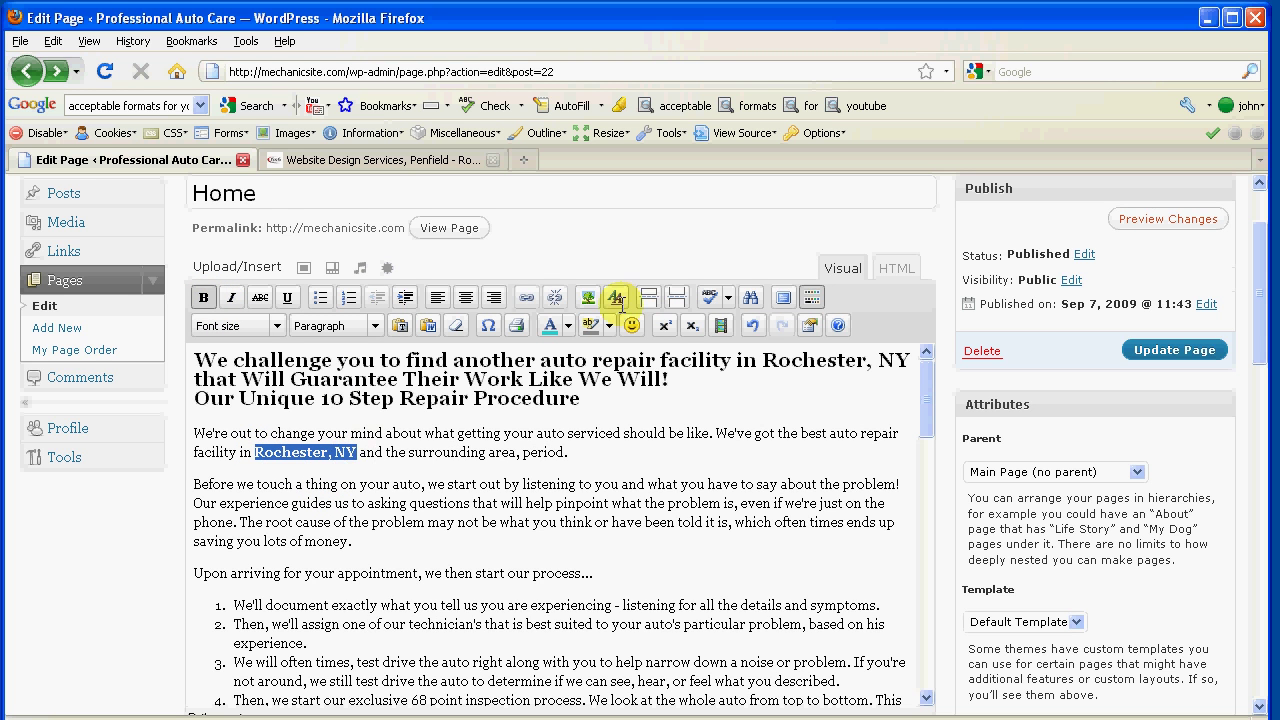
left_click(567, 327)
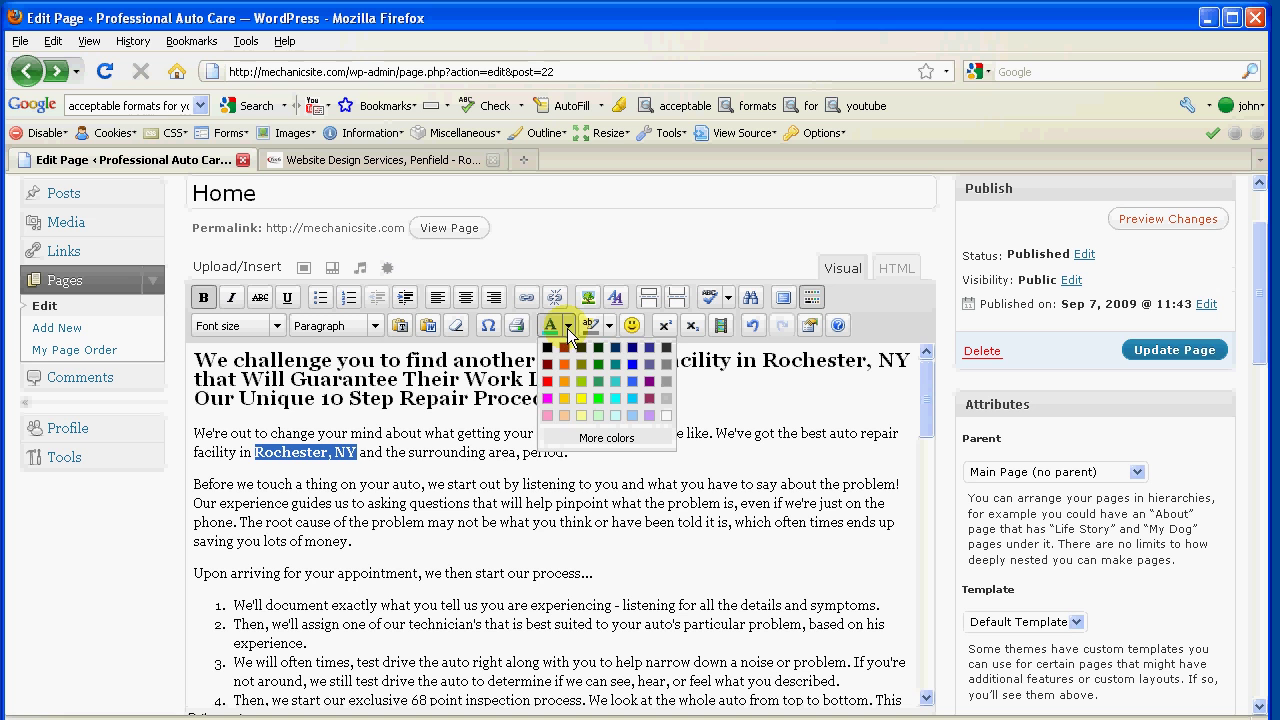
left_click(562, 381)
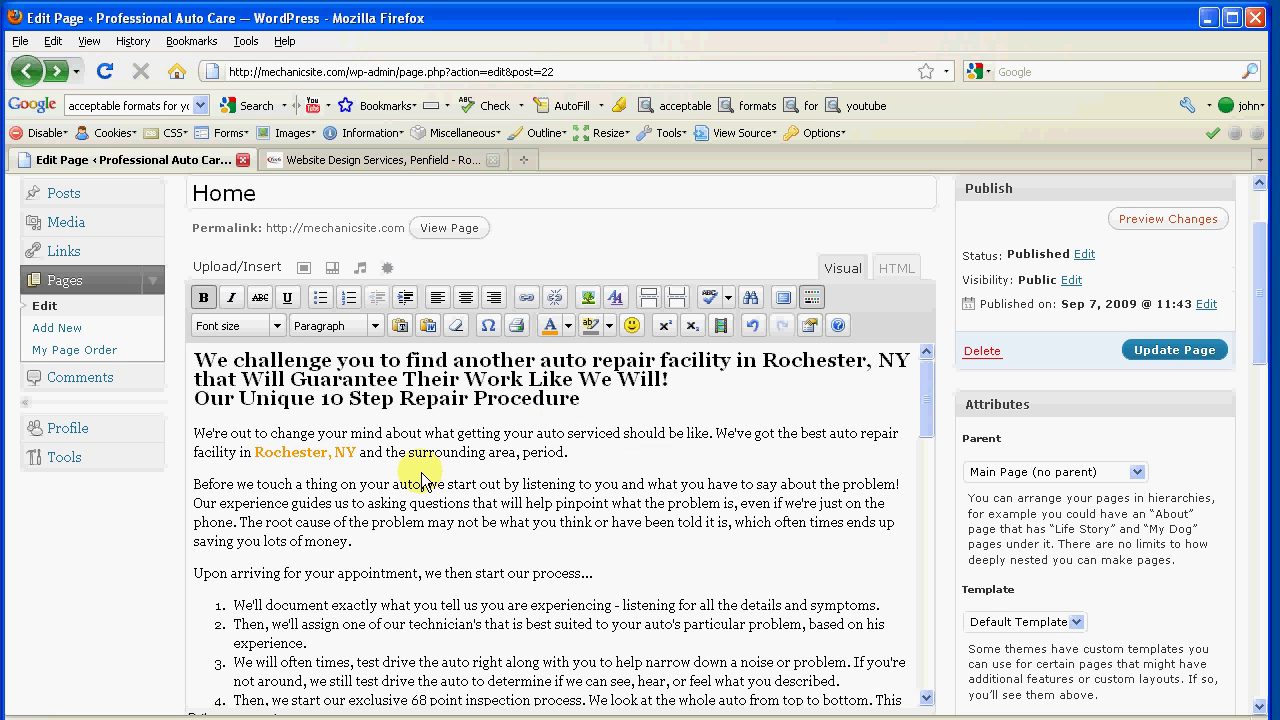
Preview the Home page changes, close the preview, and update the page
left_click(1140, 222)
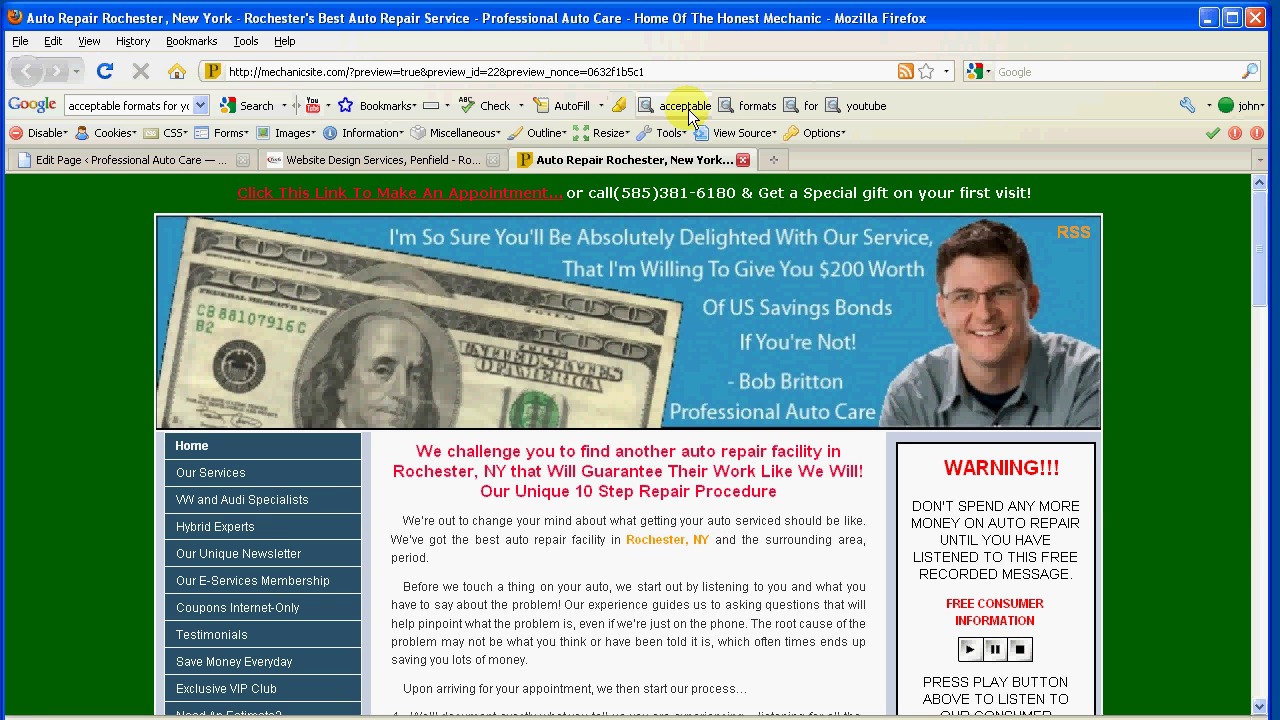
left_click(743, 160)
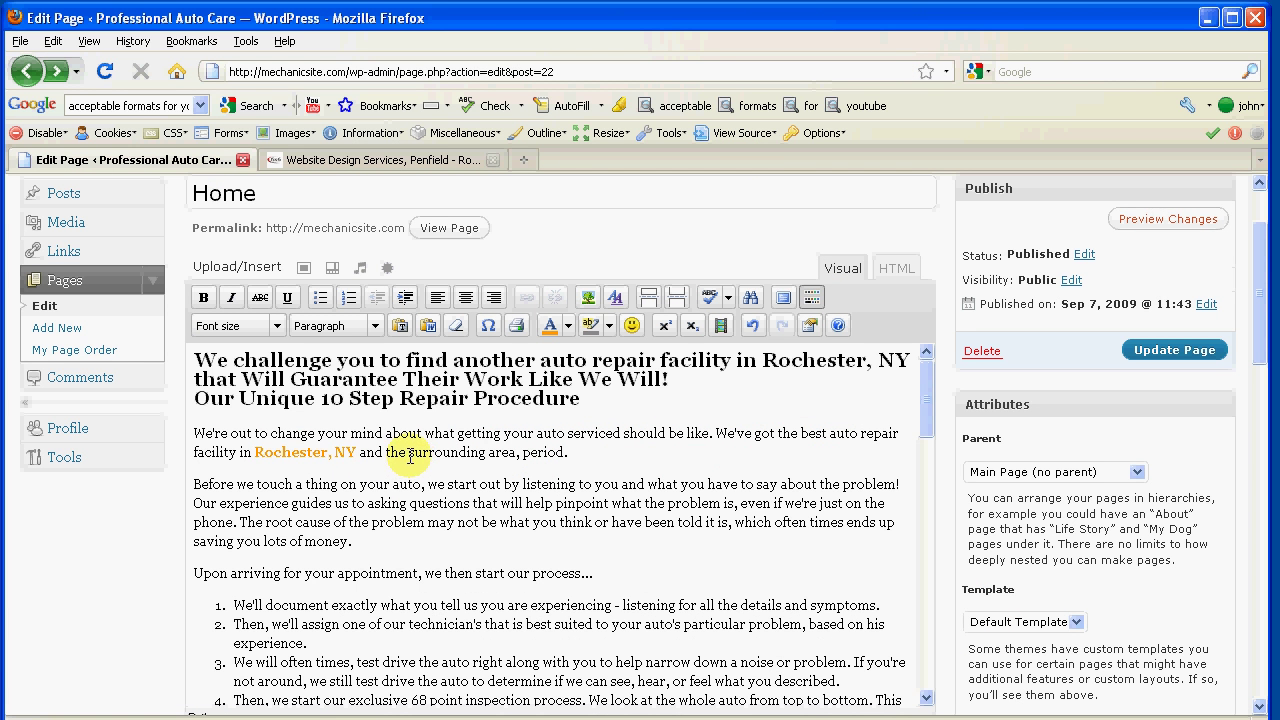
left_click(1167, 352)
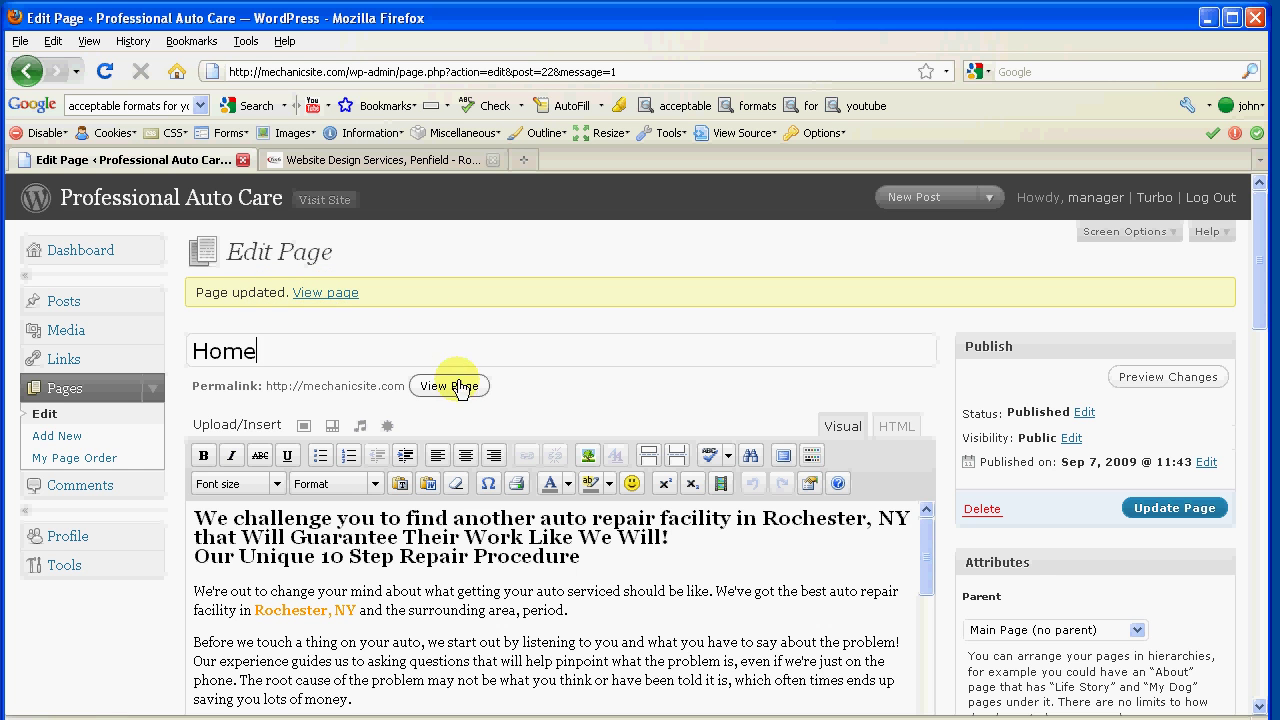
Visit the live site and examine the home page from the edited first paragraph down to the footer
left_click(246, 203)
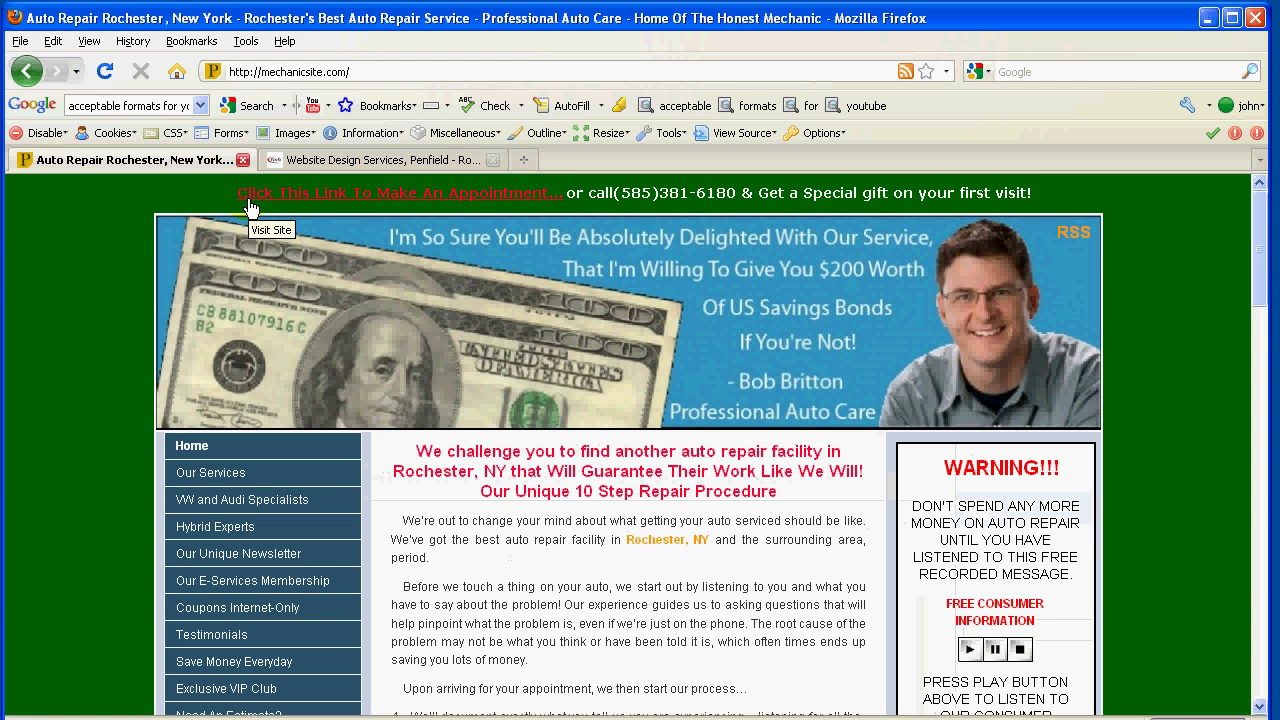
scroll(539, 400, "down", 2)
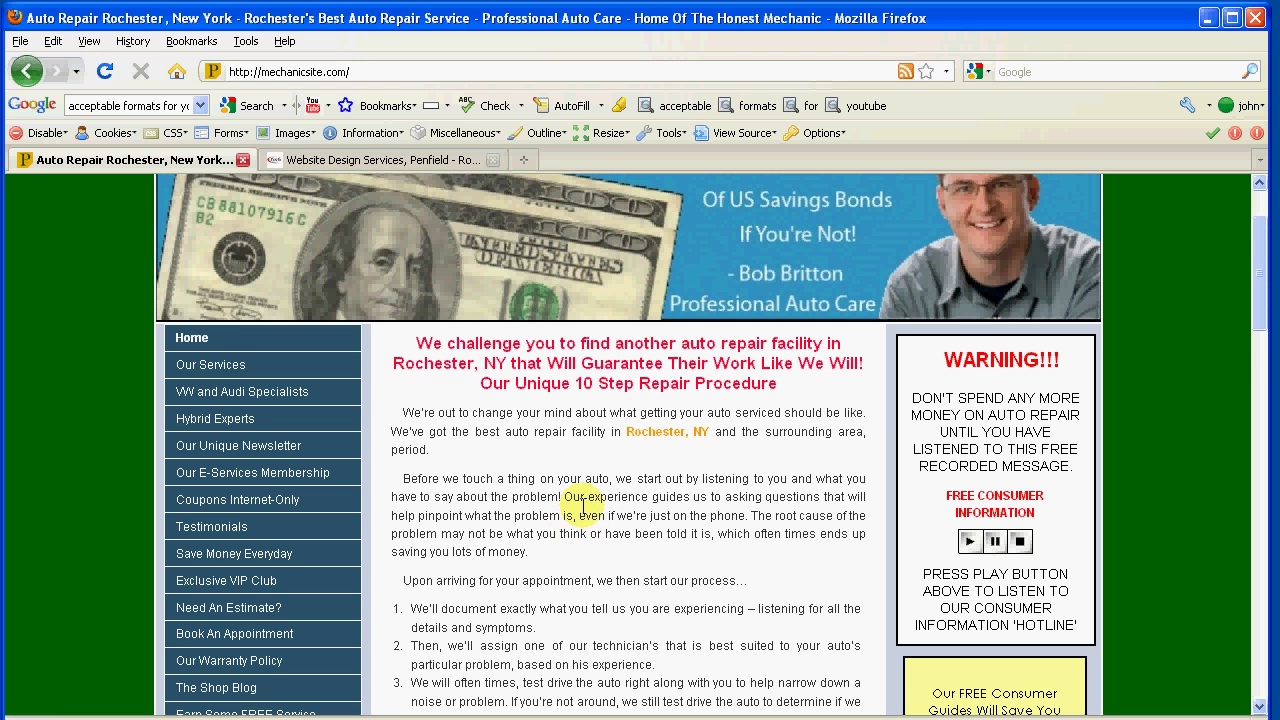
mouse_move(1263, 243)
left_mouse_down()
mouse_move(1266, 357)
mouse_move(1270, 233)
left_mouse_up()
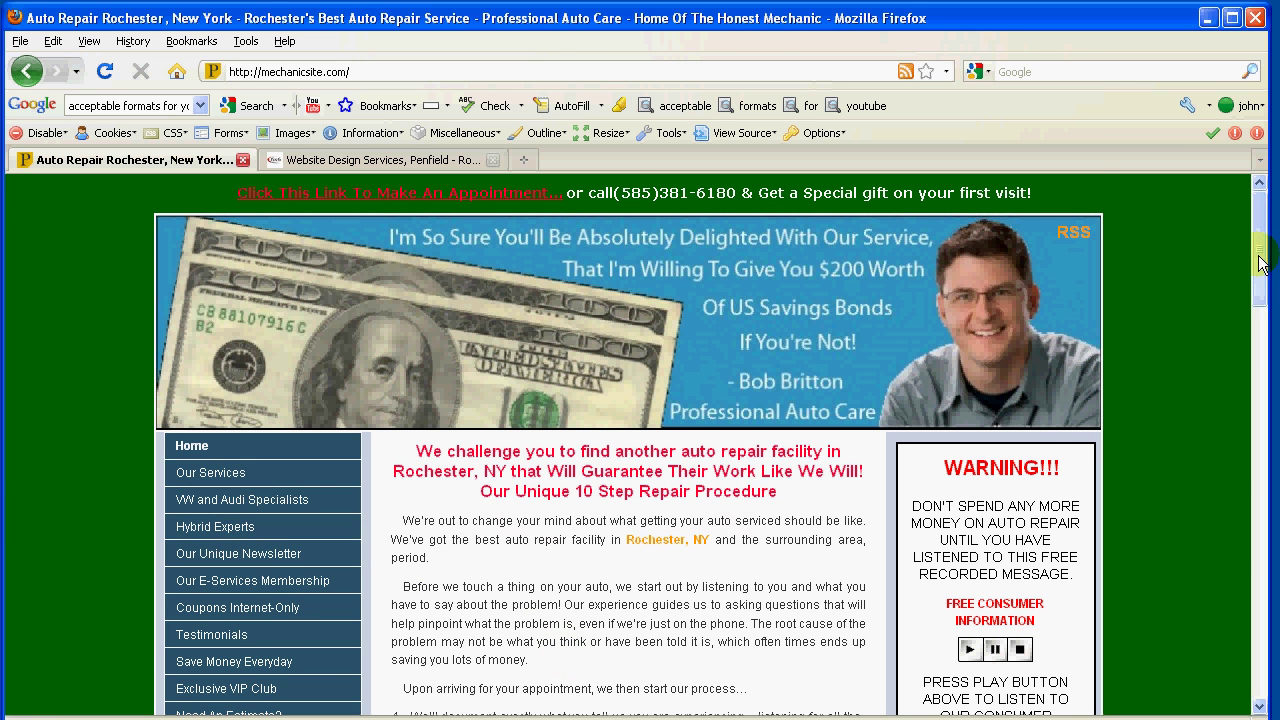
left_click_drag(1261, 268, 1274, 655)
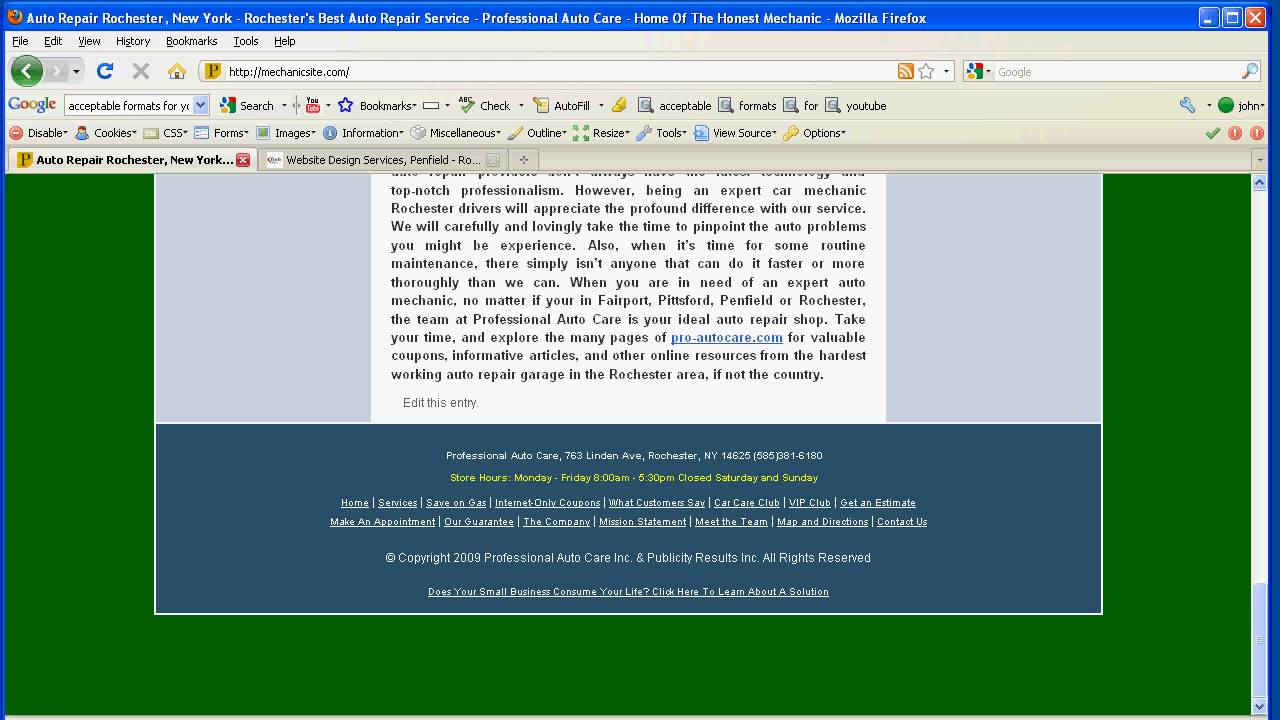